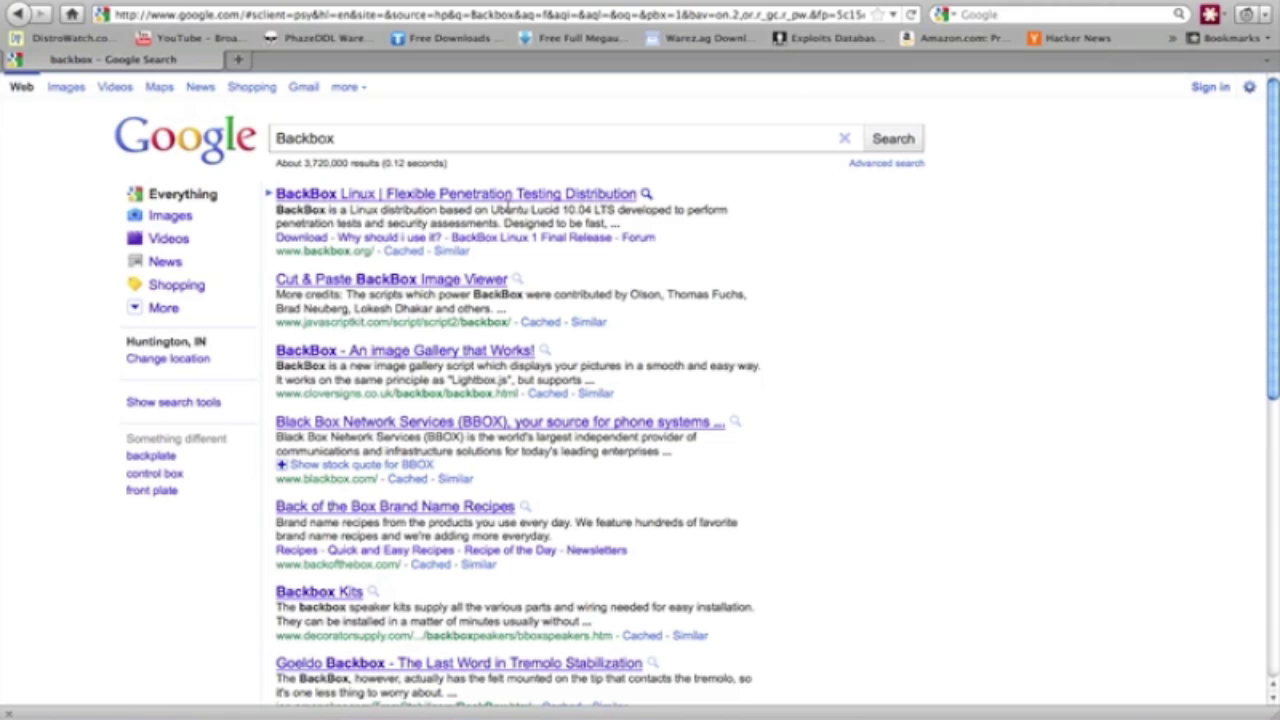
- Open the 'BackBox Linux | Flexible Penetration Testing Distribution' result from the Google results
click(432, 197)
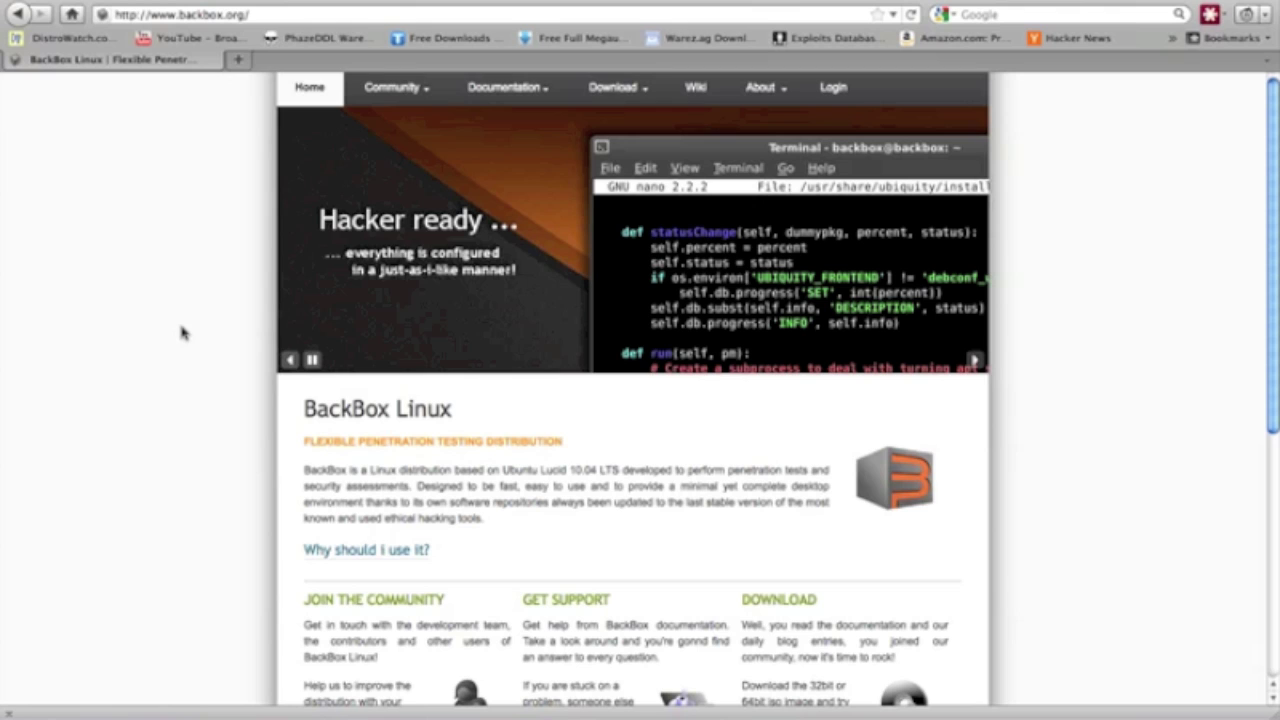
- Scroll the backbox.org homepage down to the Download blurb and Recent Blog Entries
scroll(181, 332, down, 3)
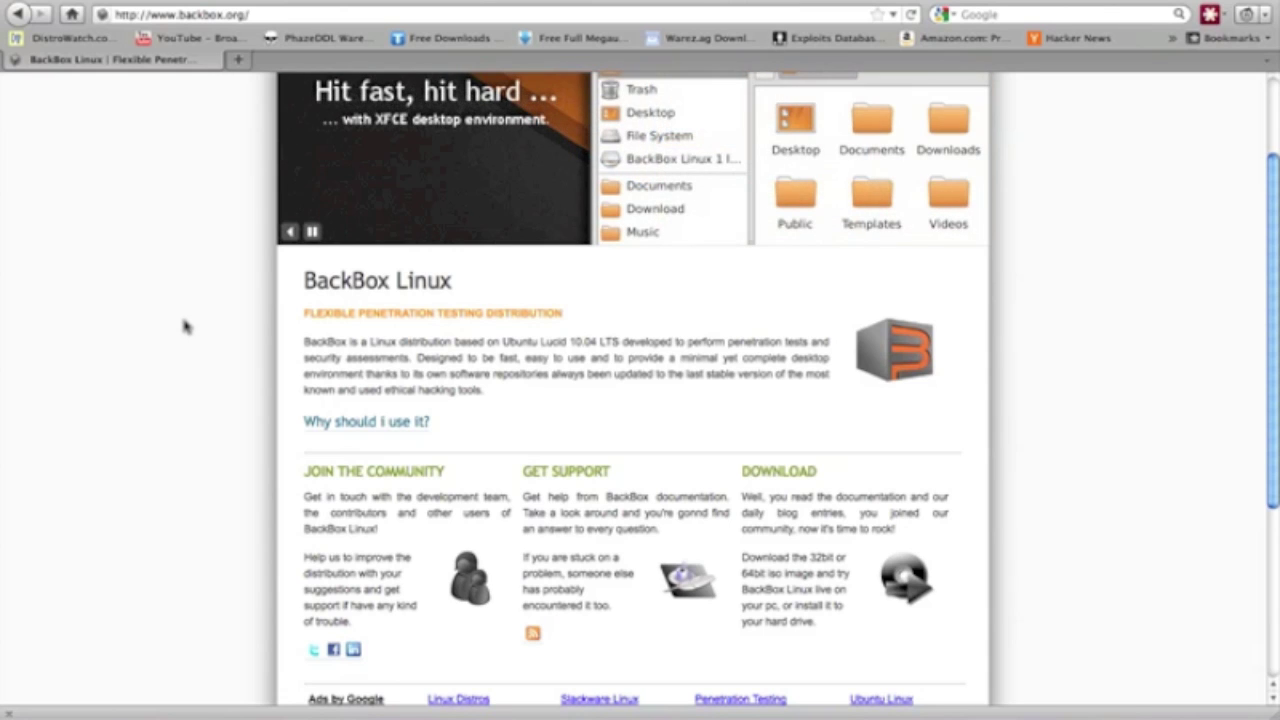
scroll(190, 328, up, 2)
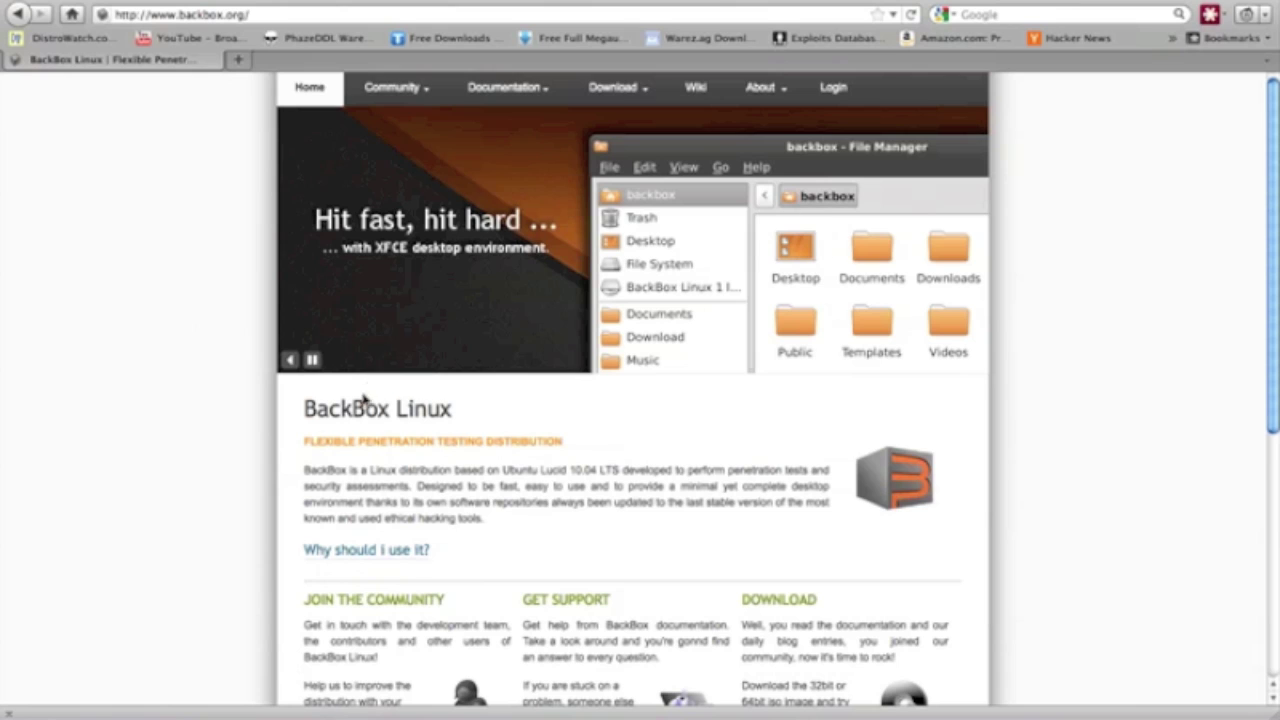
scroll(200, 331, down, 1)
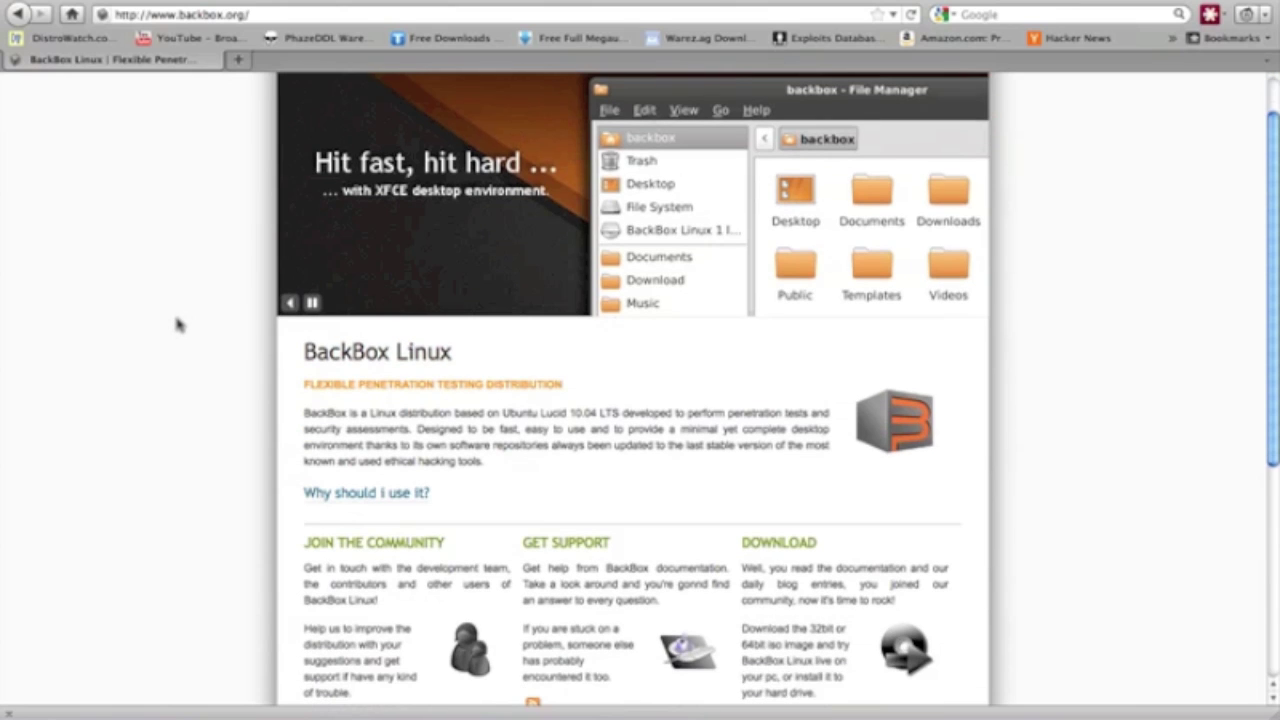
scroll(180, 322, down, 3)
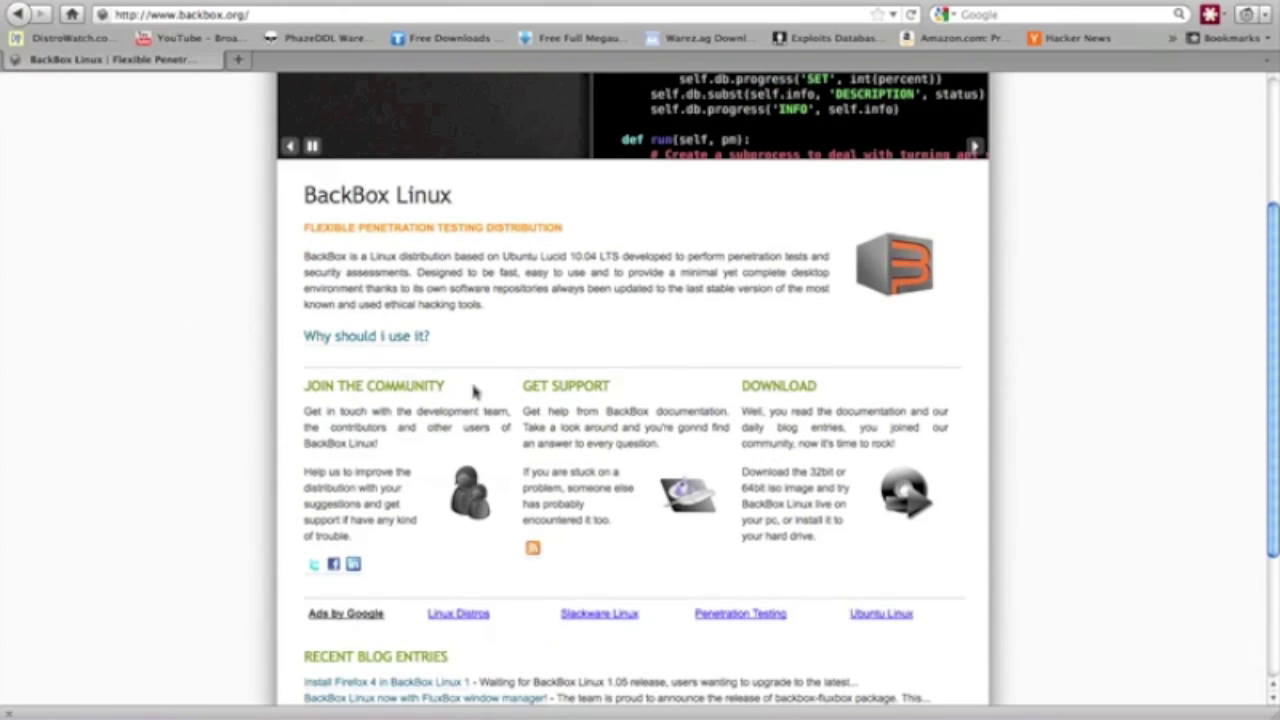
scroll(186, 362, down, 4)
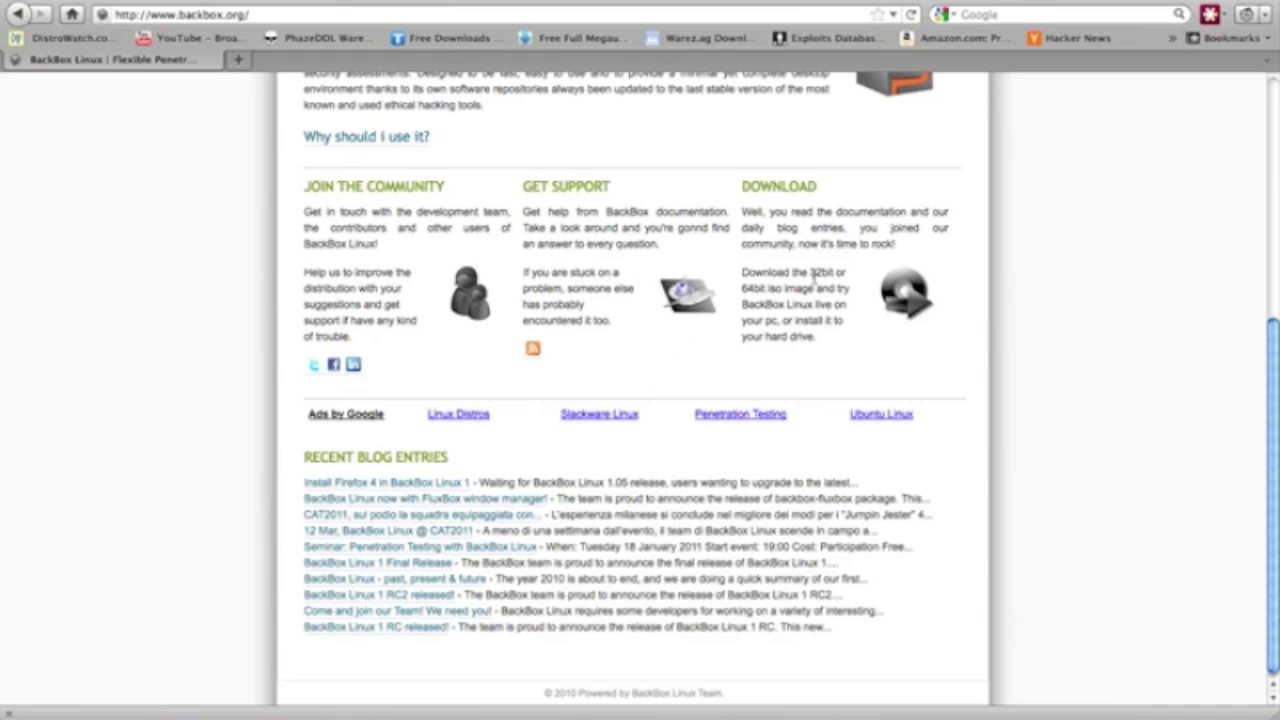
drag(812, 272, 766, 290)
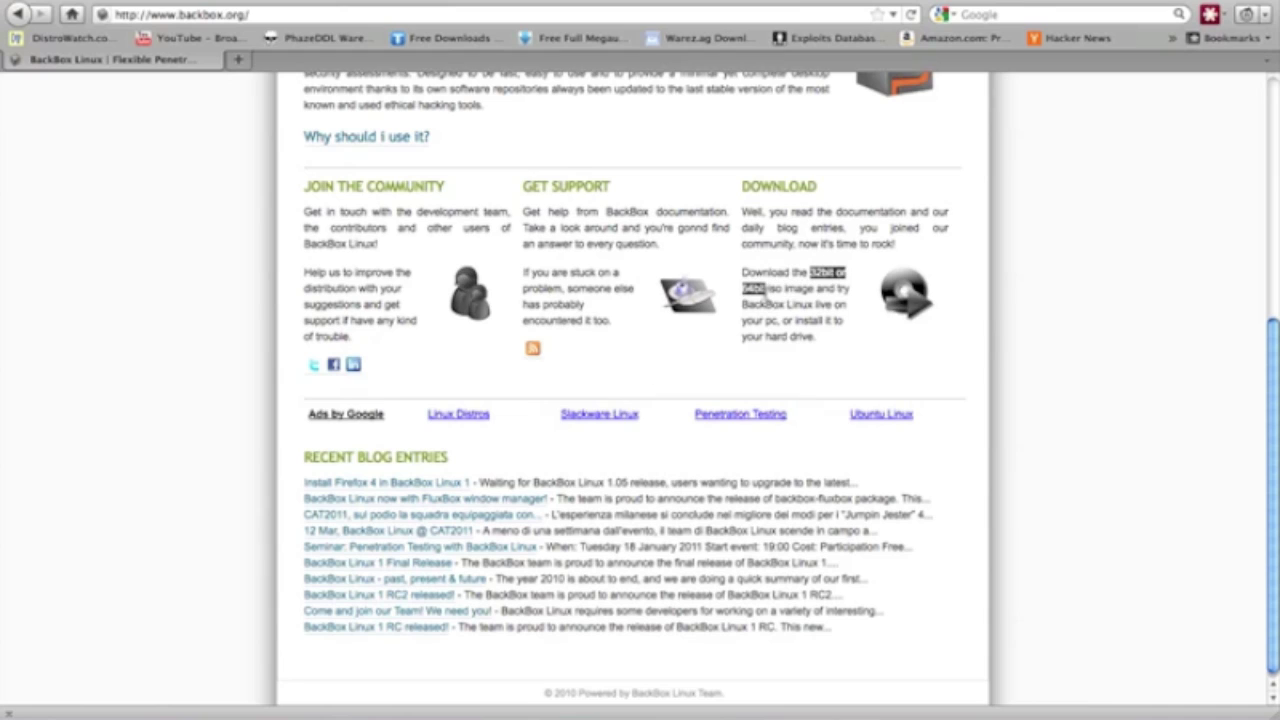
click(876, 346)
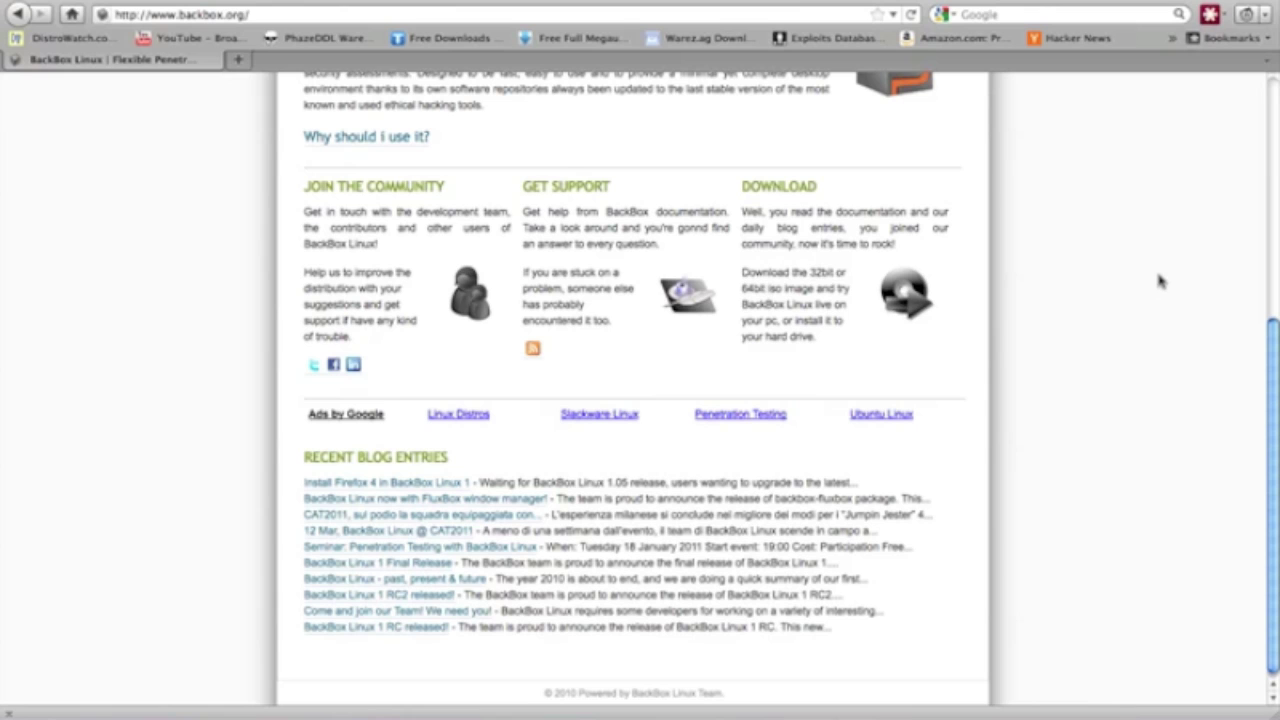
drag(1272, 370, 1268, 308)
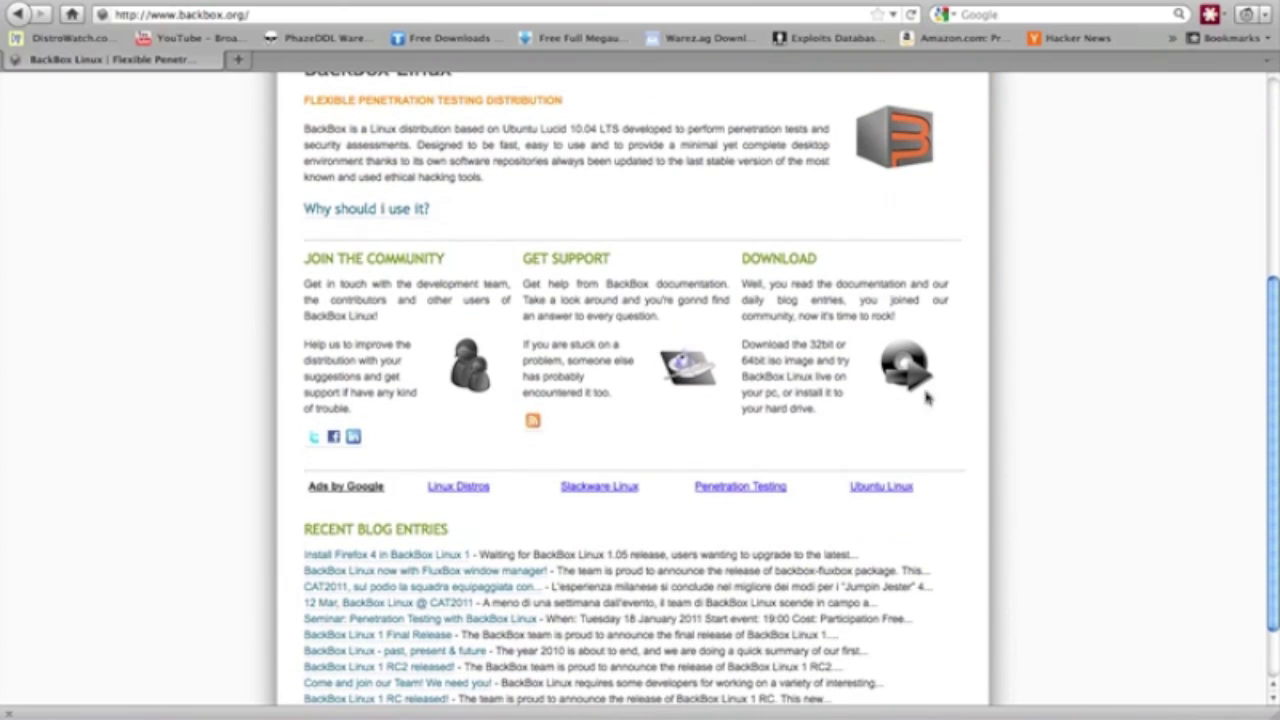
drag(743, 360, 778, 361)
click(752, 356)
drag(741, 360, 786, 362)
click(810, 378)
scroll(1134, 290, down, 2)
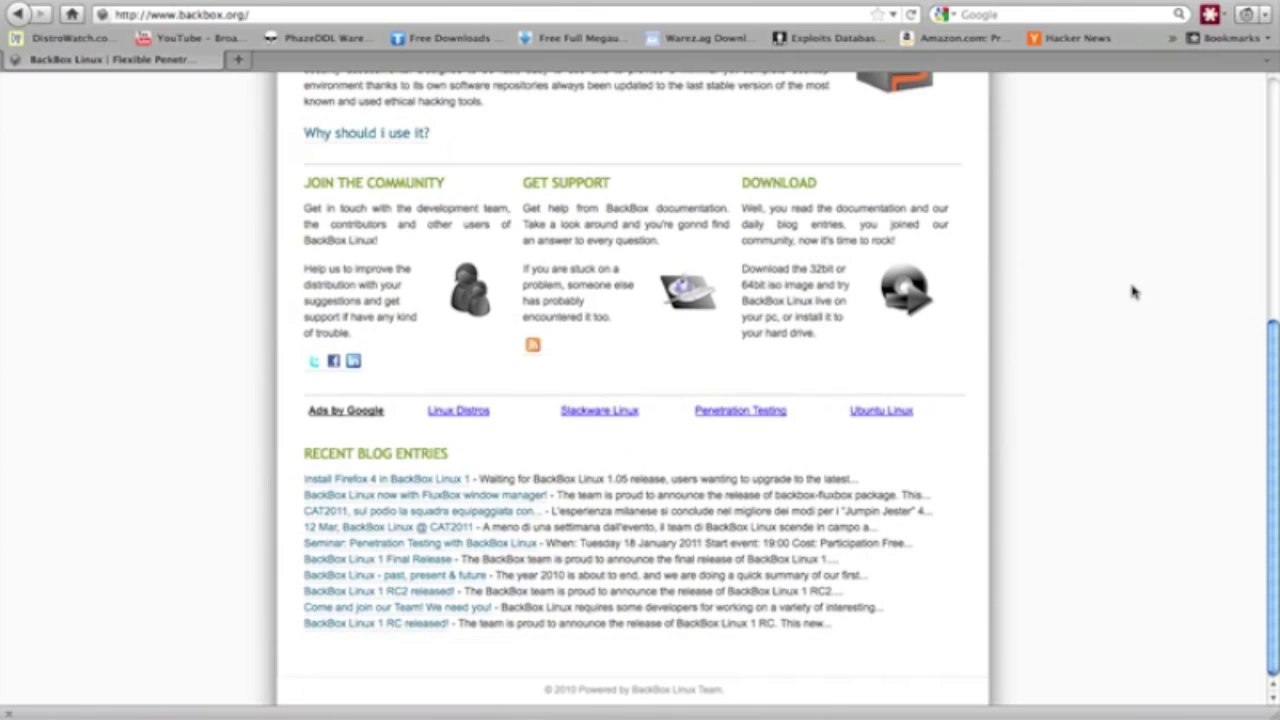
scroll(806, 430, up, 10)
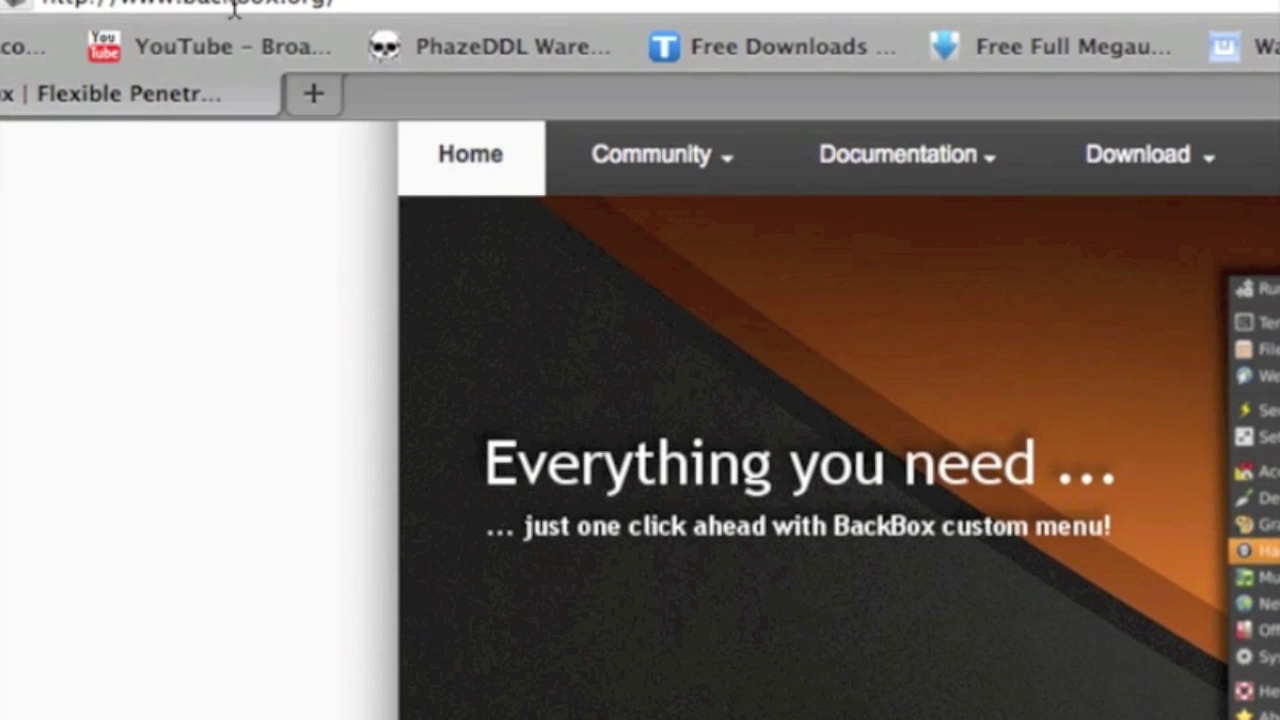
- Select the backbox.org address in the URL bar, then hide Firefox to reveal the Mac desktop
click(143, 4)
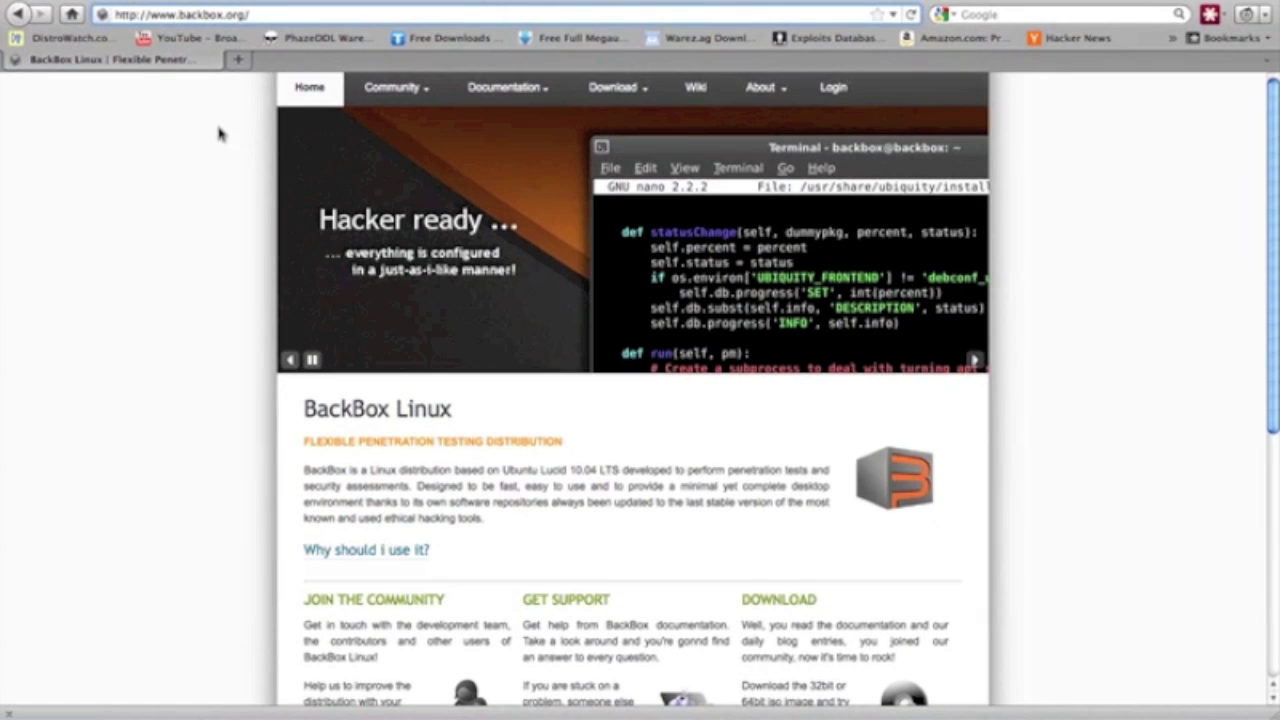
mouse_move(613, 104)
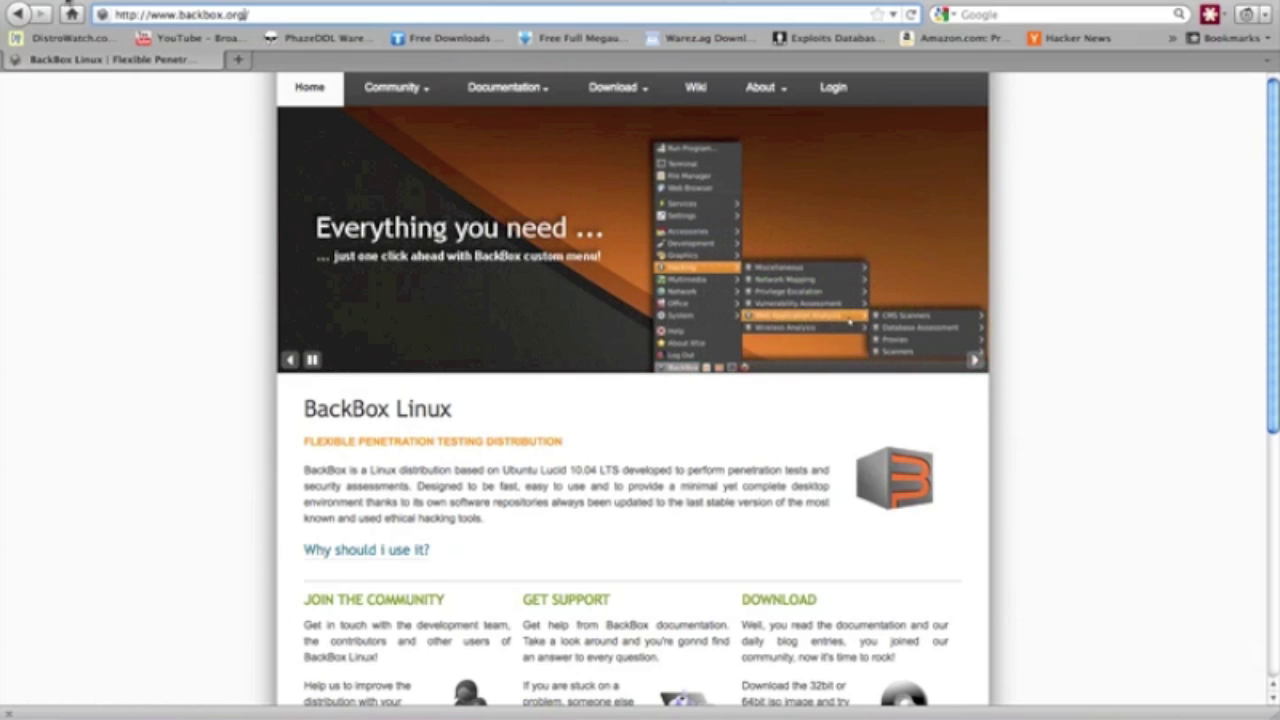
click(8, 3)
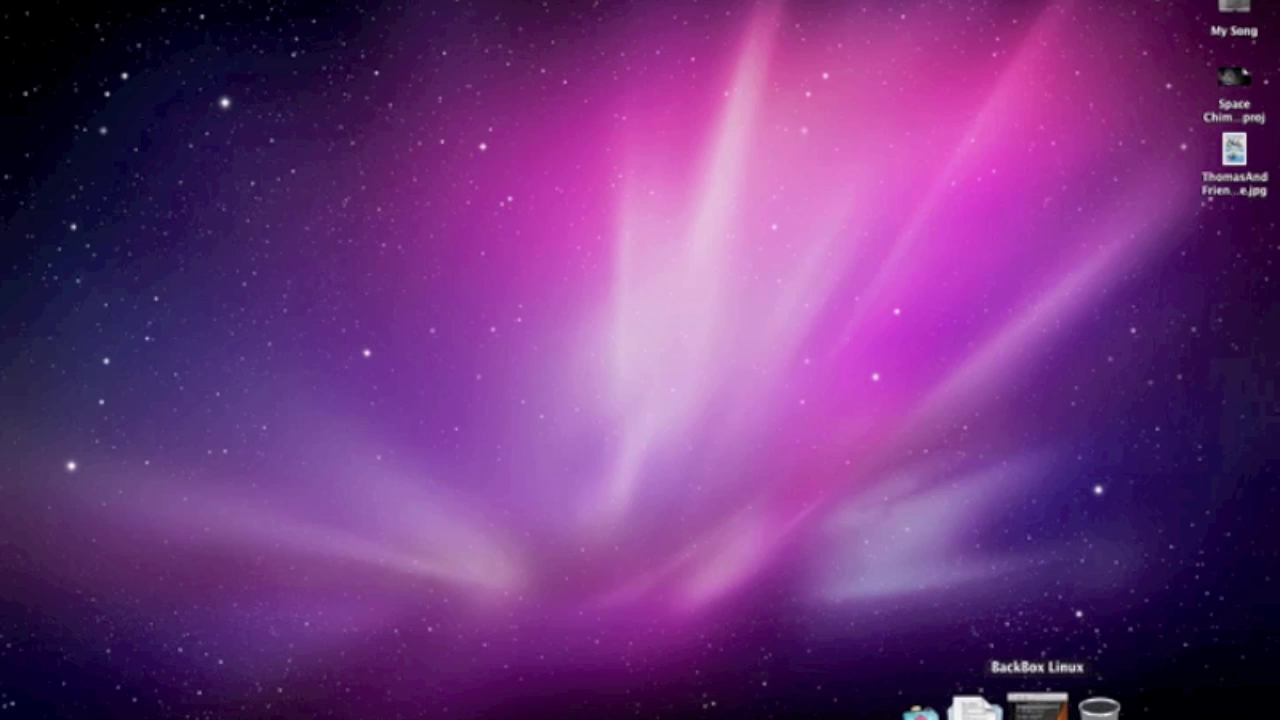
- Restore the BackBox Linux VM from the Dock, capture input, and start BackBox without installing
click(1036, 706)
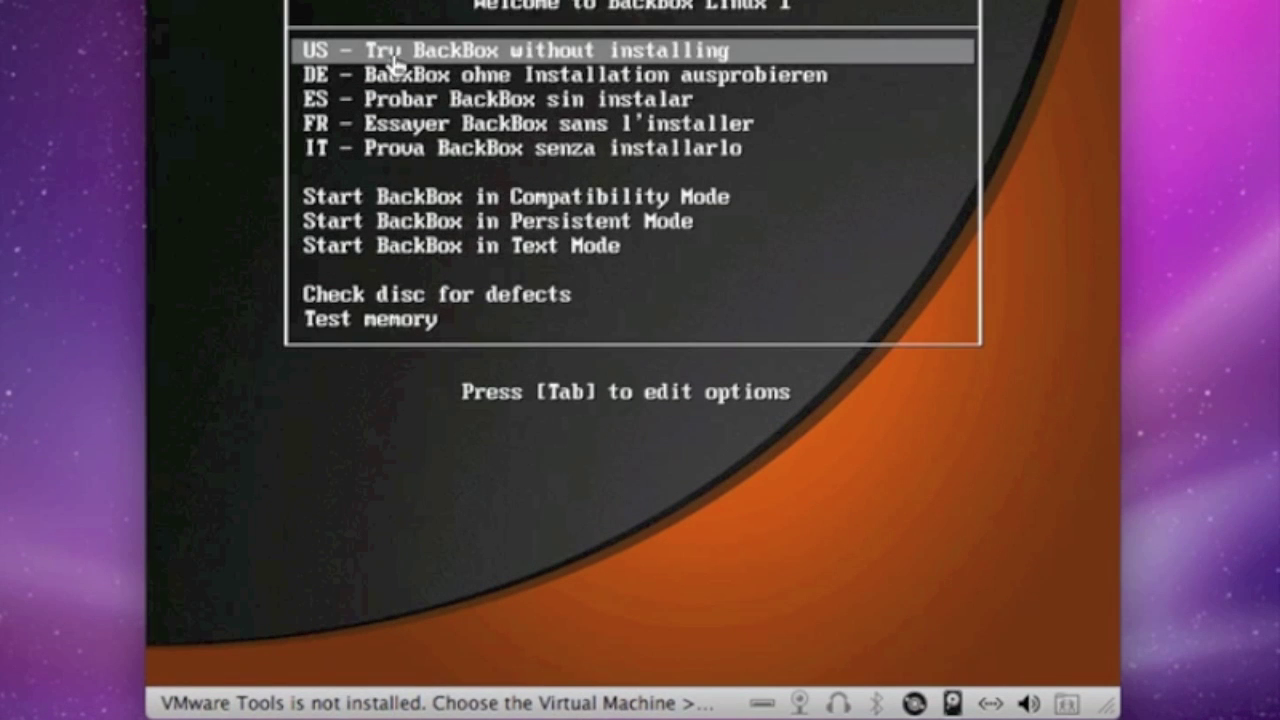
click(600, 246)
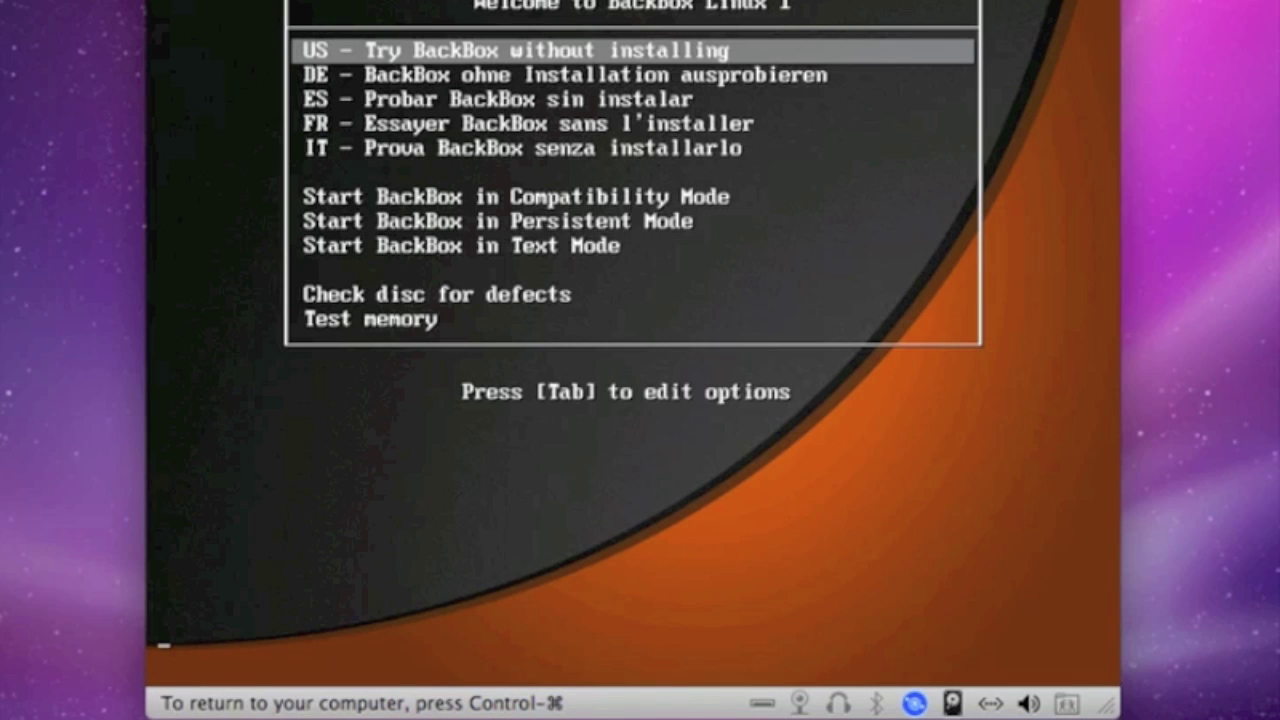
key(Return)
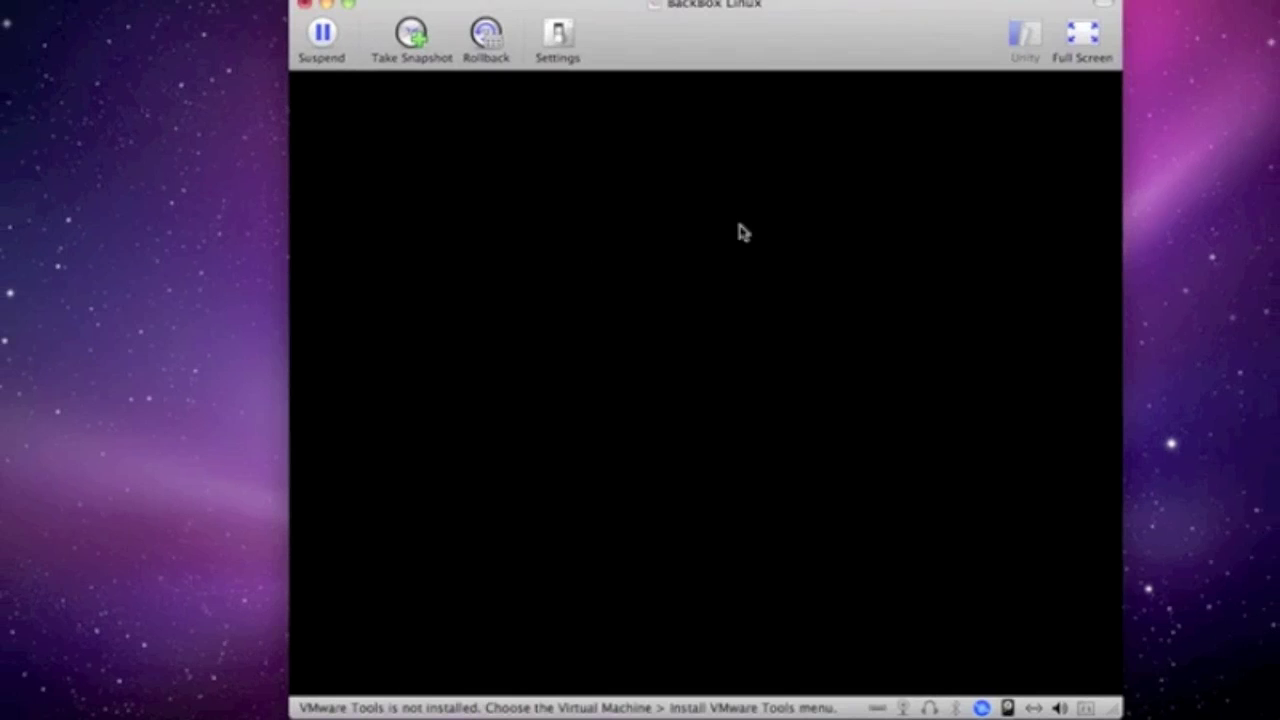
- Reposition the VM window and recapture input while BackBox boots to its live desktop
drag(703, 20, 632, 2)
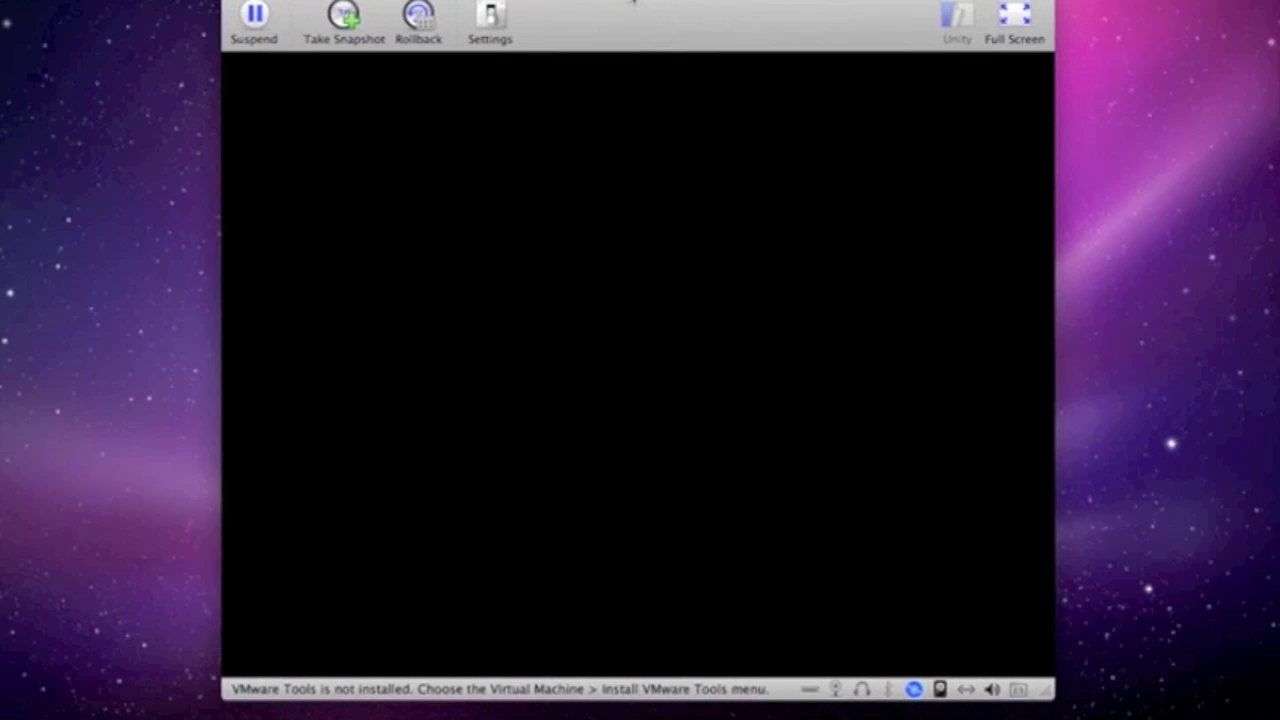
click(634, 384)
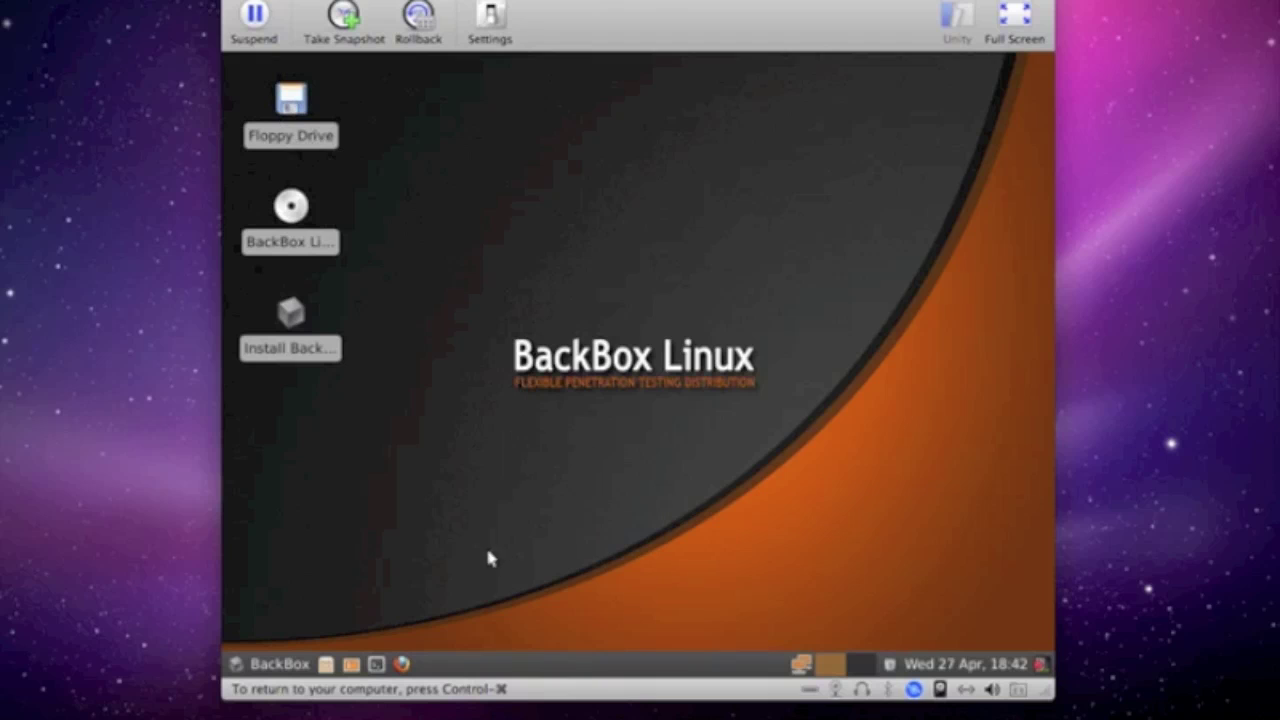
- Open the About BackBox Linux dialog from the BackBox applications menu
key(alt+F1)
click(555, 173)
click(281, 672)
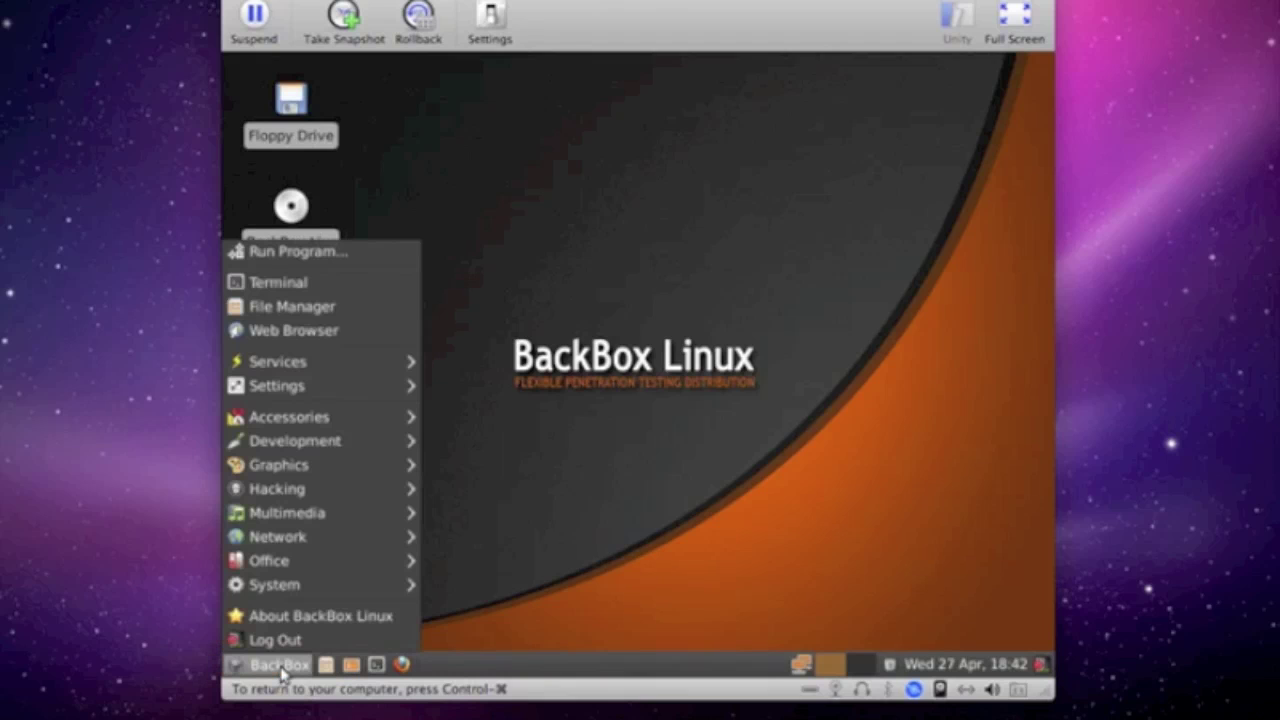
click(305, 621)
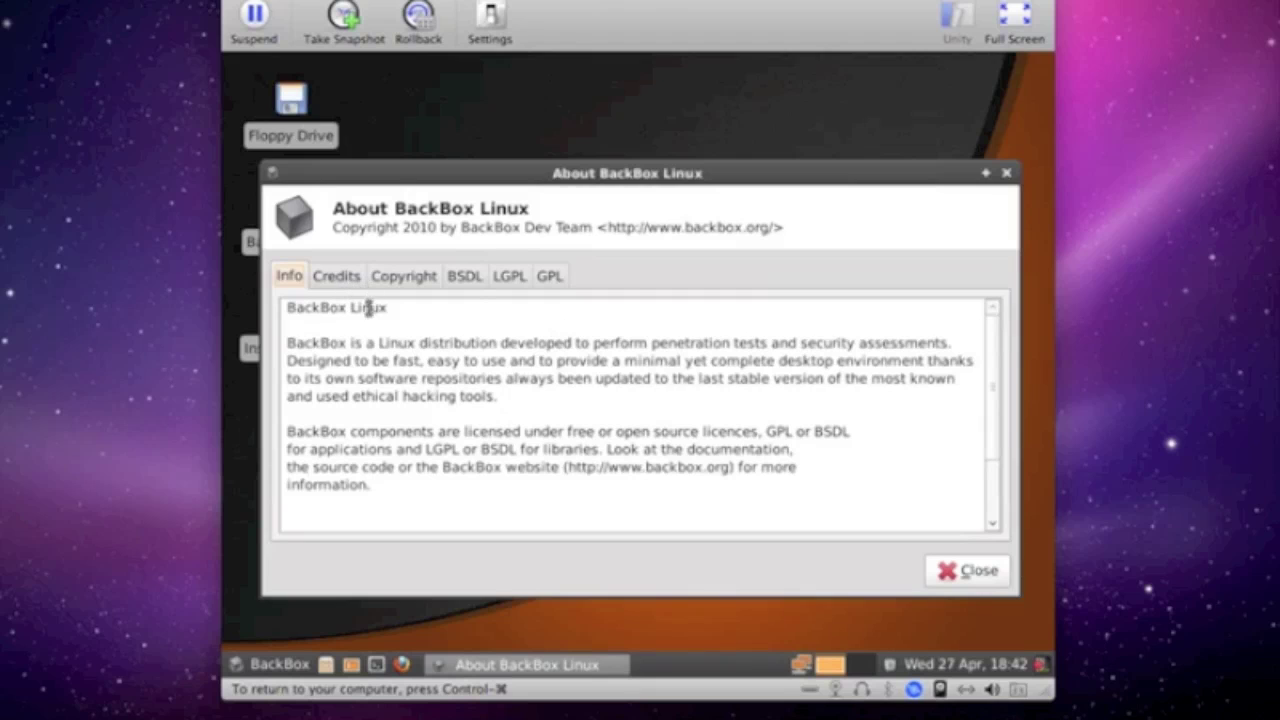
- View the Copyright, Credits and Info sections, then close the dialog
click(402, 279)
click(358, 281)
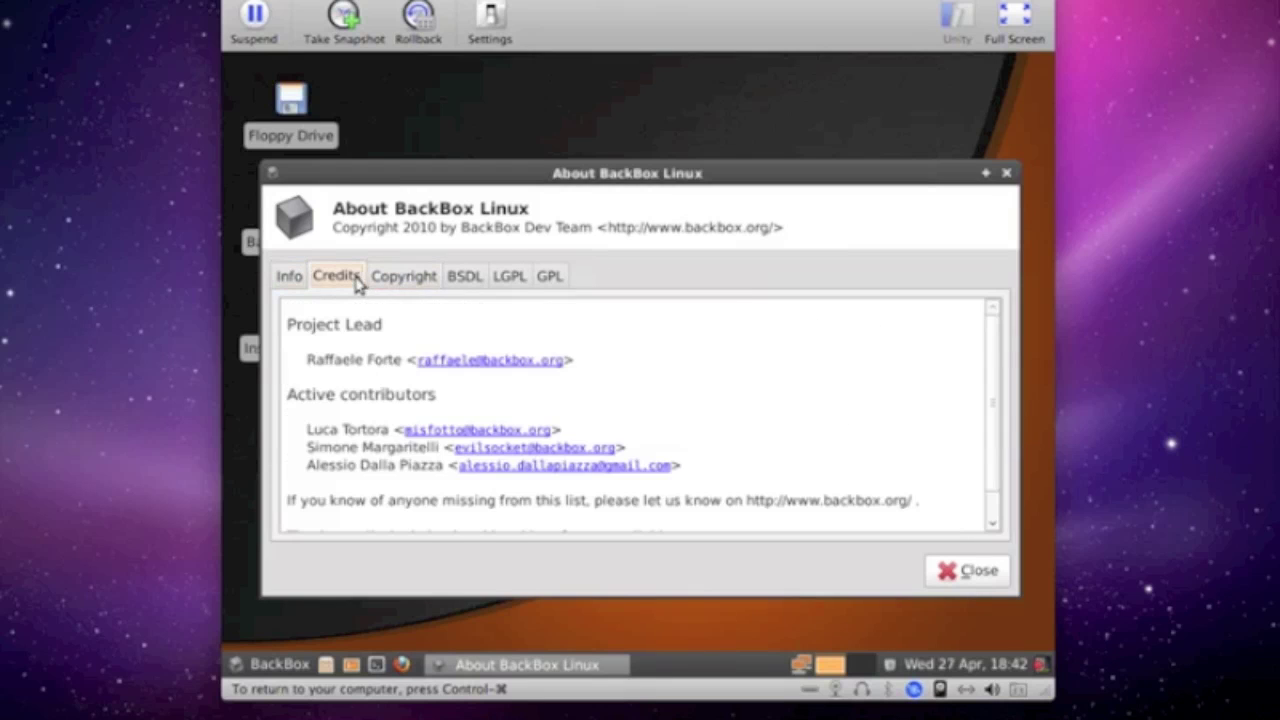
click(303, 280)
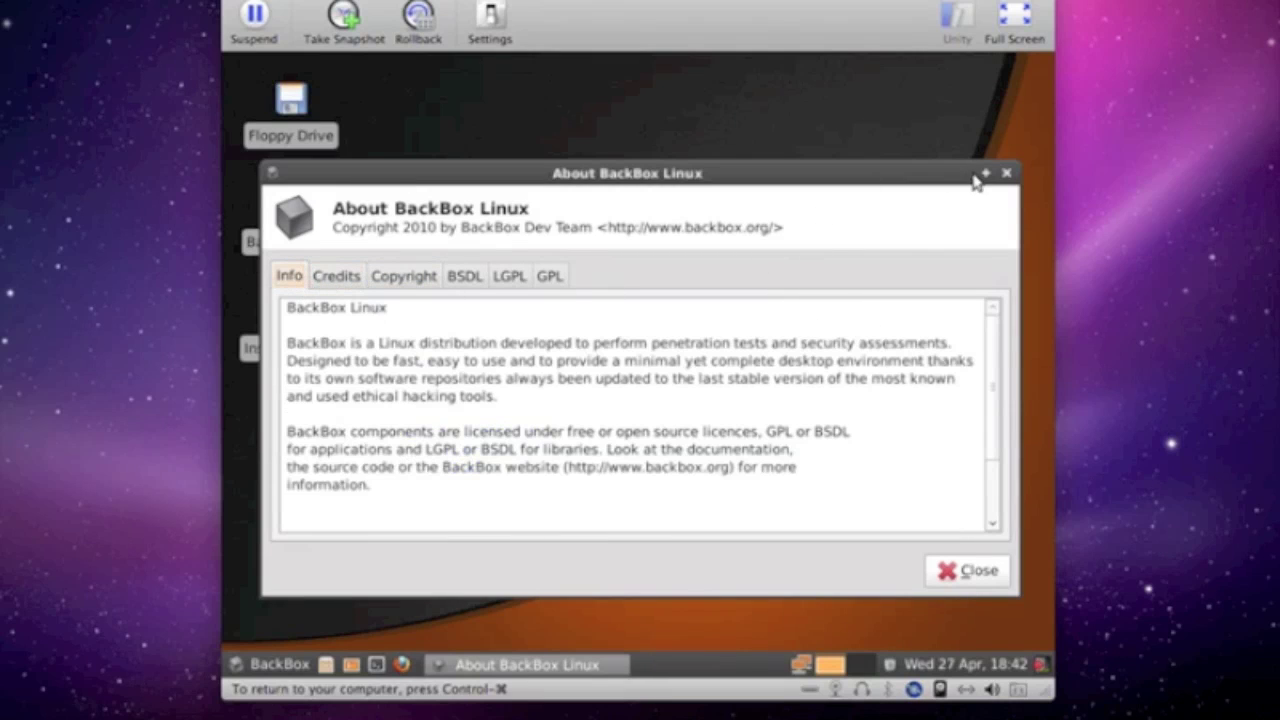
click(1007, 174)
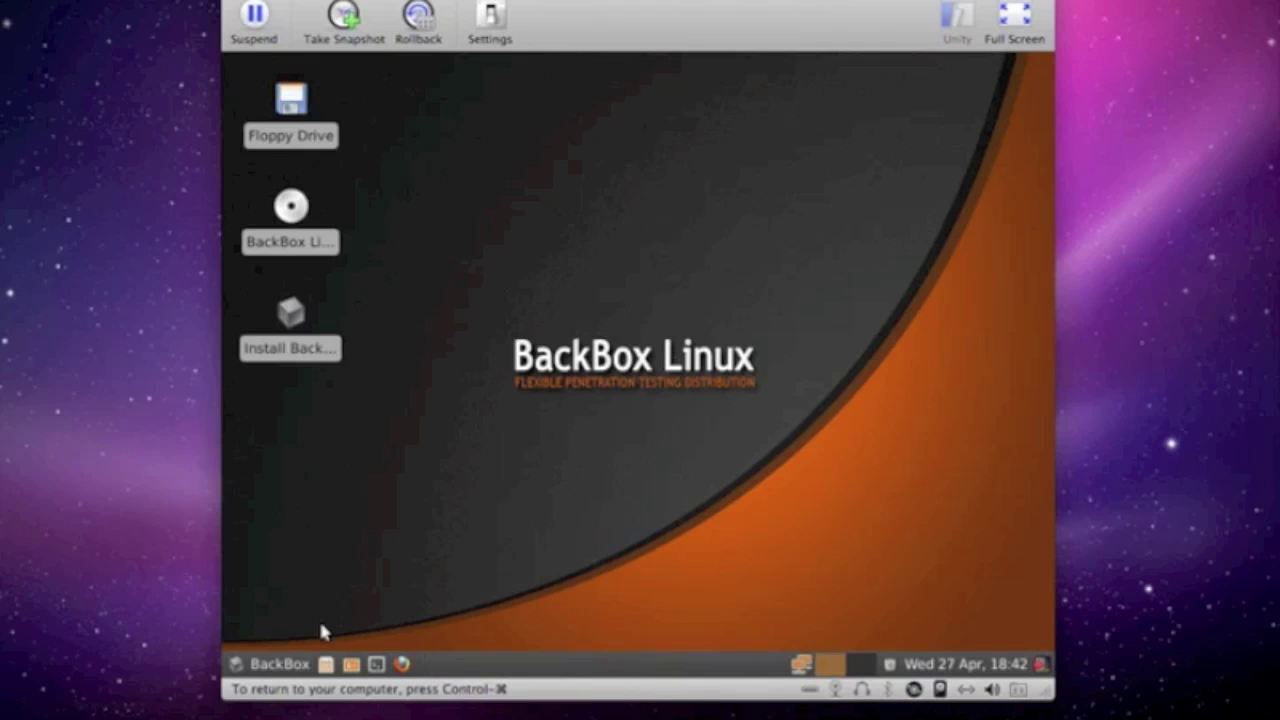
- Reopen the About BackBox Linux dialog from the menu and close it again
click(278, 664)
click(308, 615)
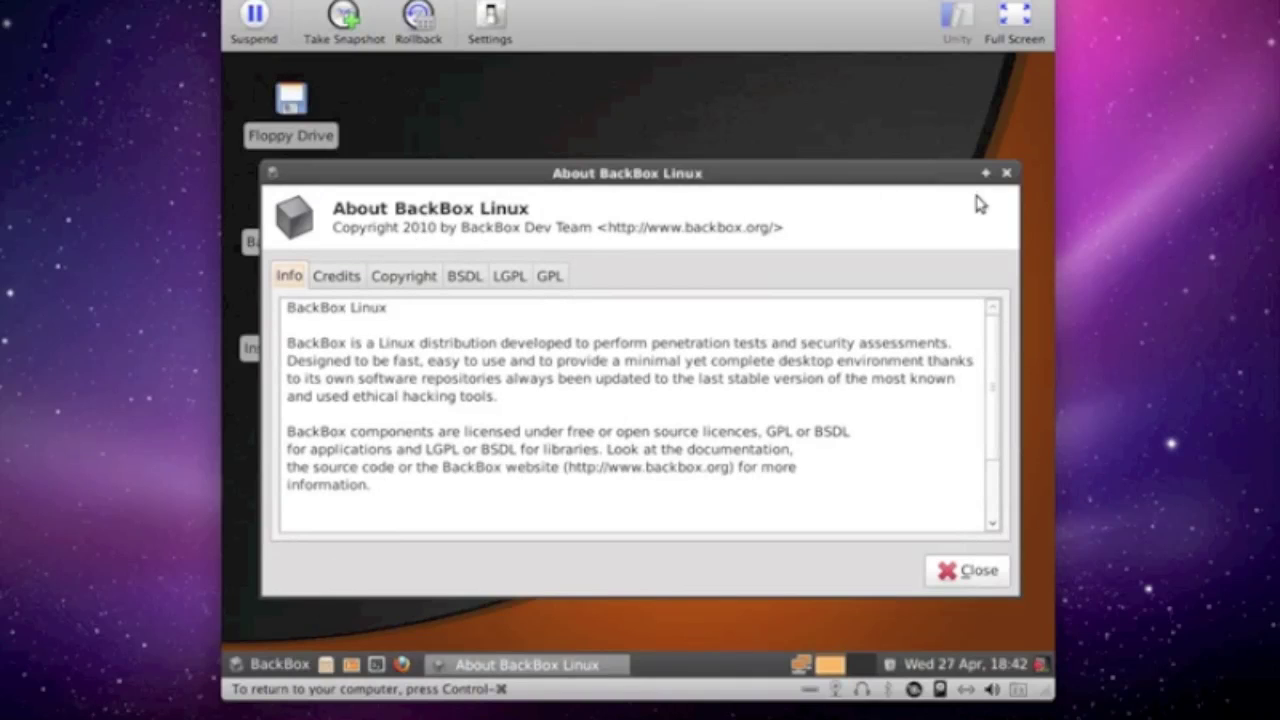
click(1006, 173)
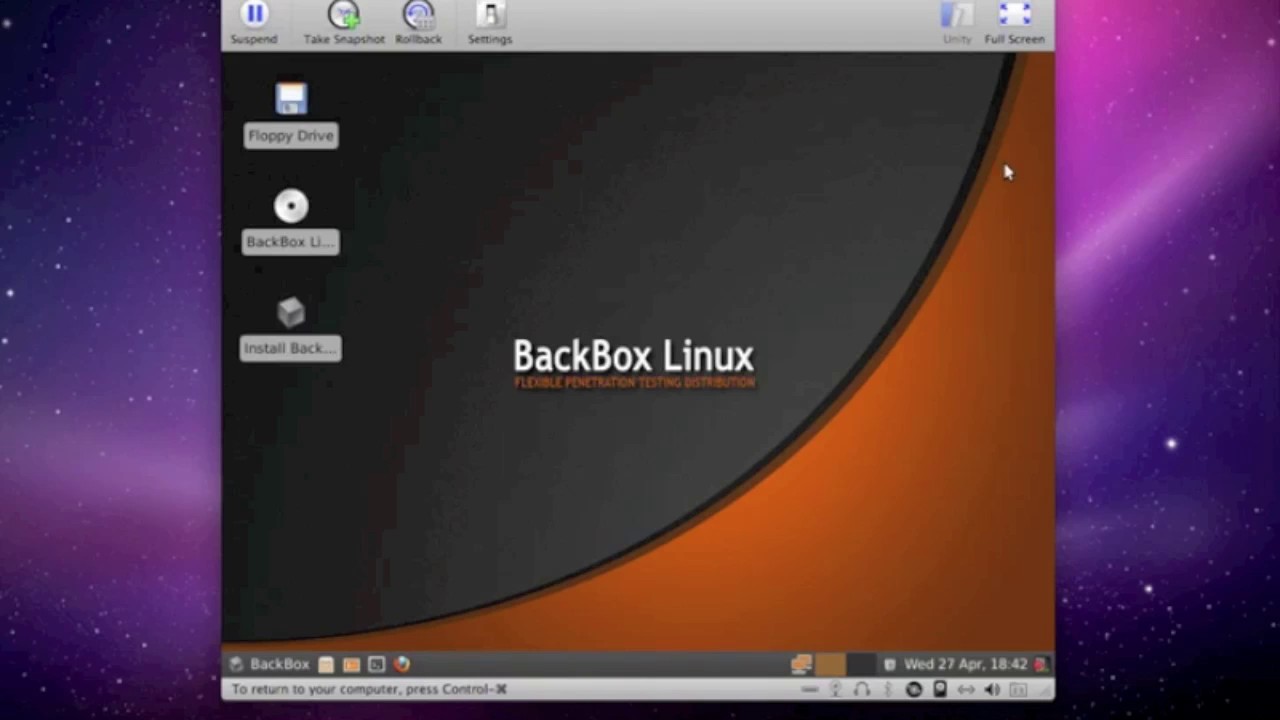
click(280, 664)
mouse_move(310, 436)
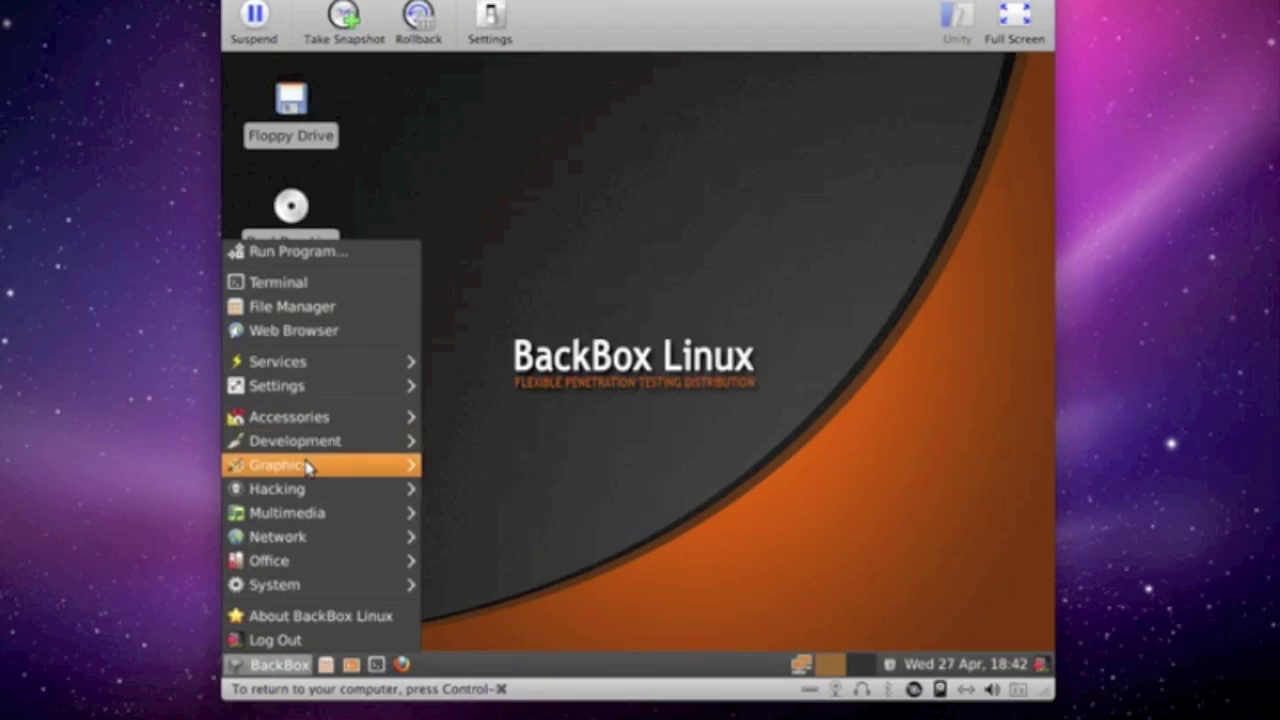
mouse_move(302, 490)
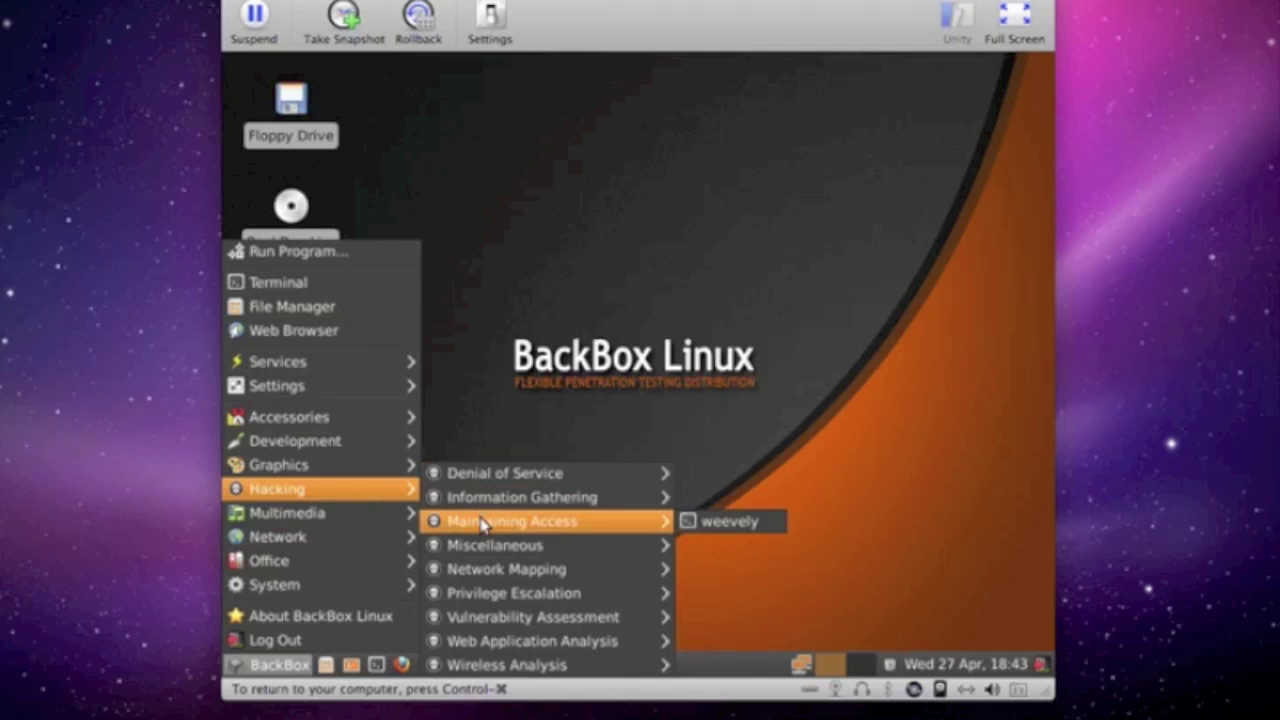
mouse_move(489, 542)
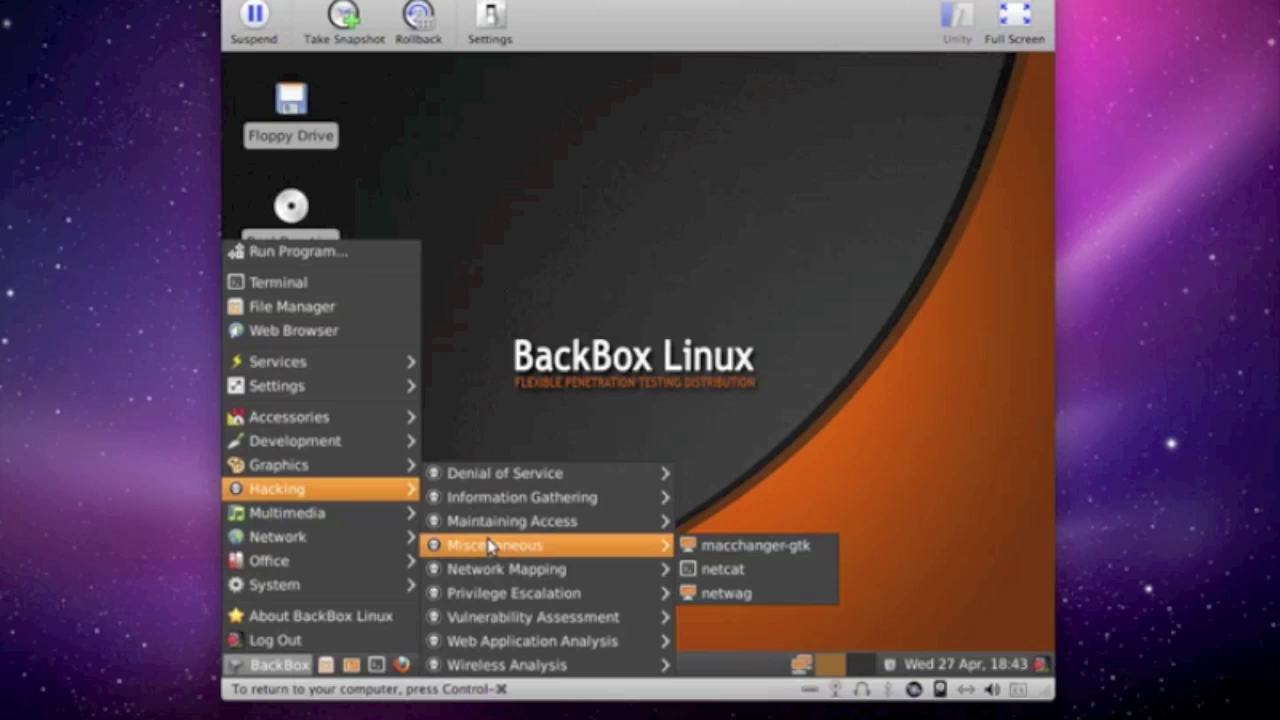
mouse_move(493, 572)
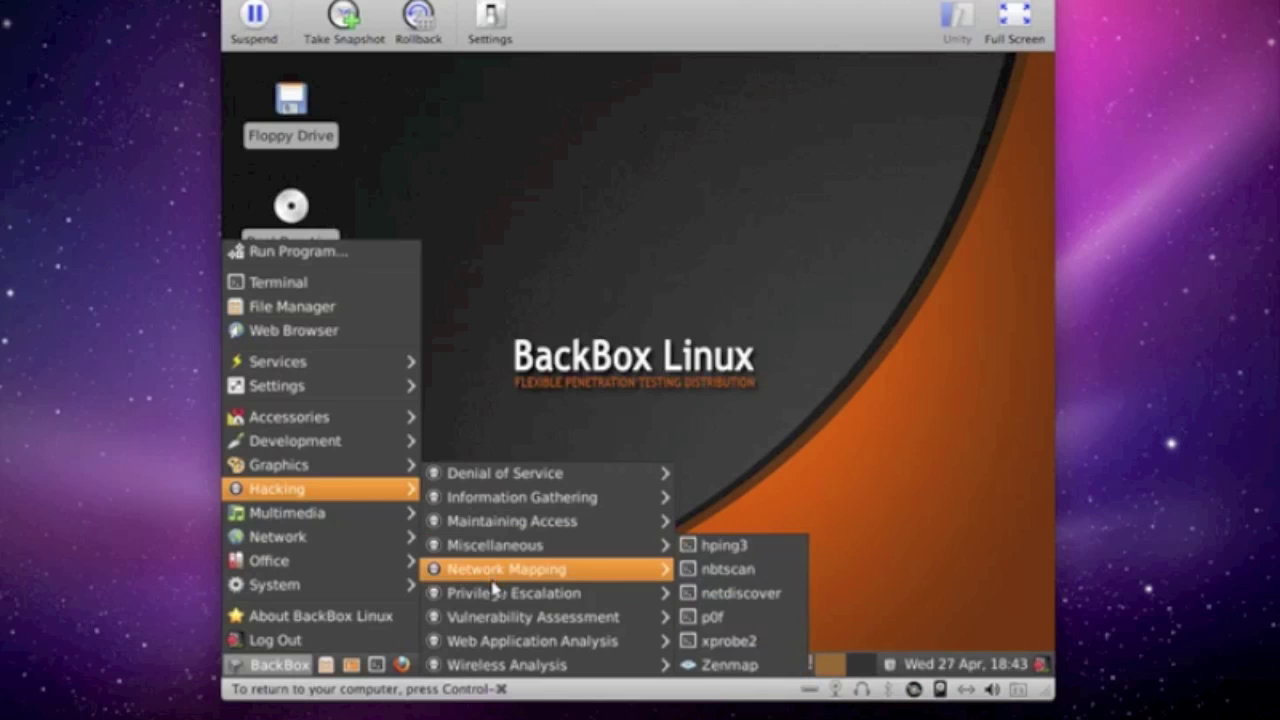
mouse_move(495, 618)
mouse_move(597, 595)
mouse_move(725, 595)
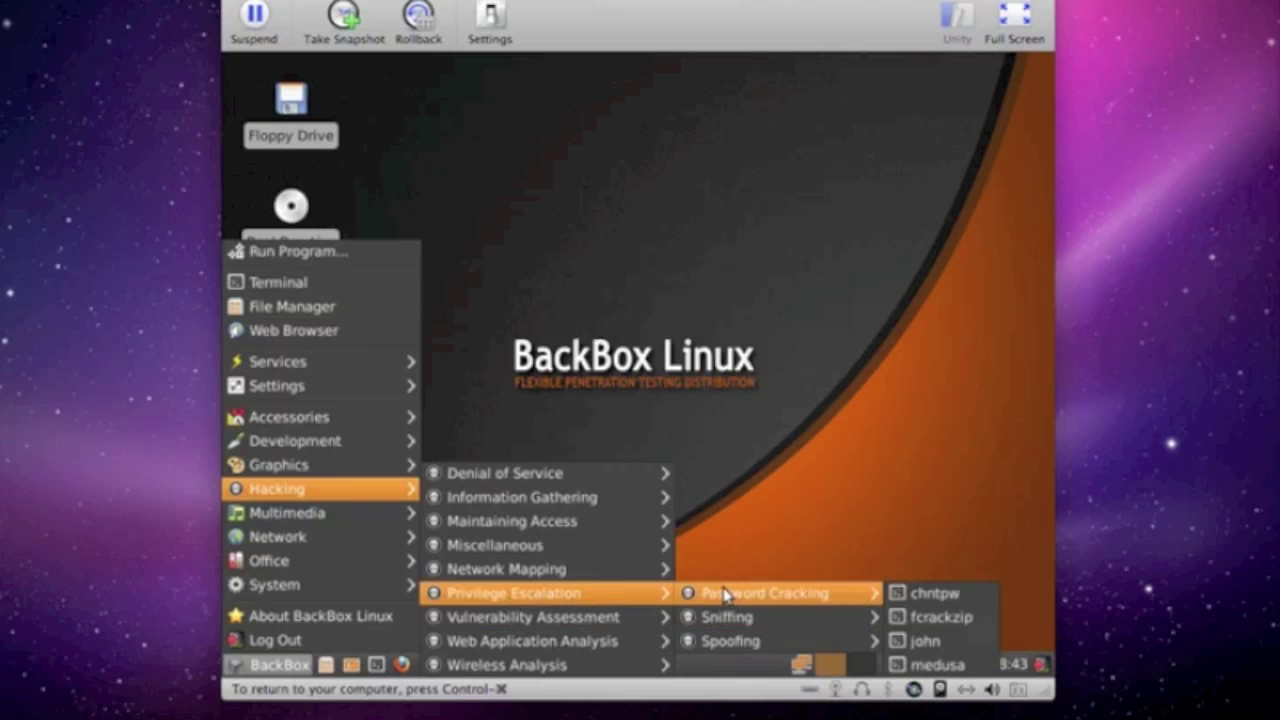
mouse_move(748, 622)
mouse_move(745, 648)
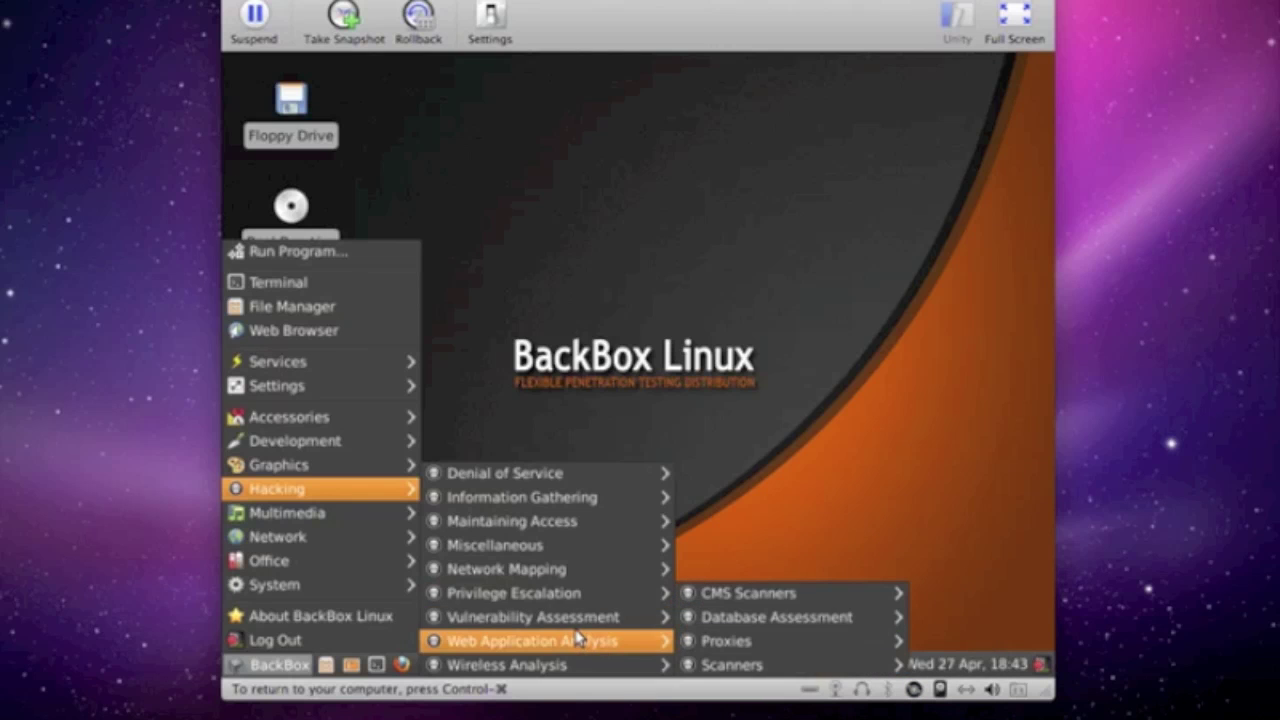
mouse_move(566, 620)
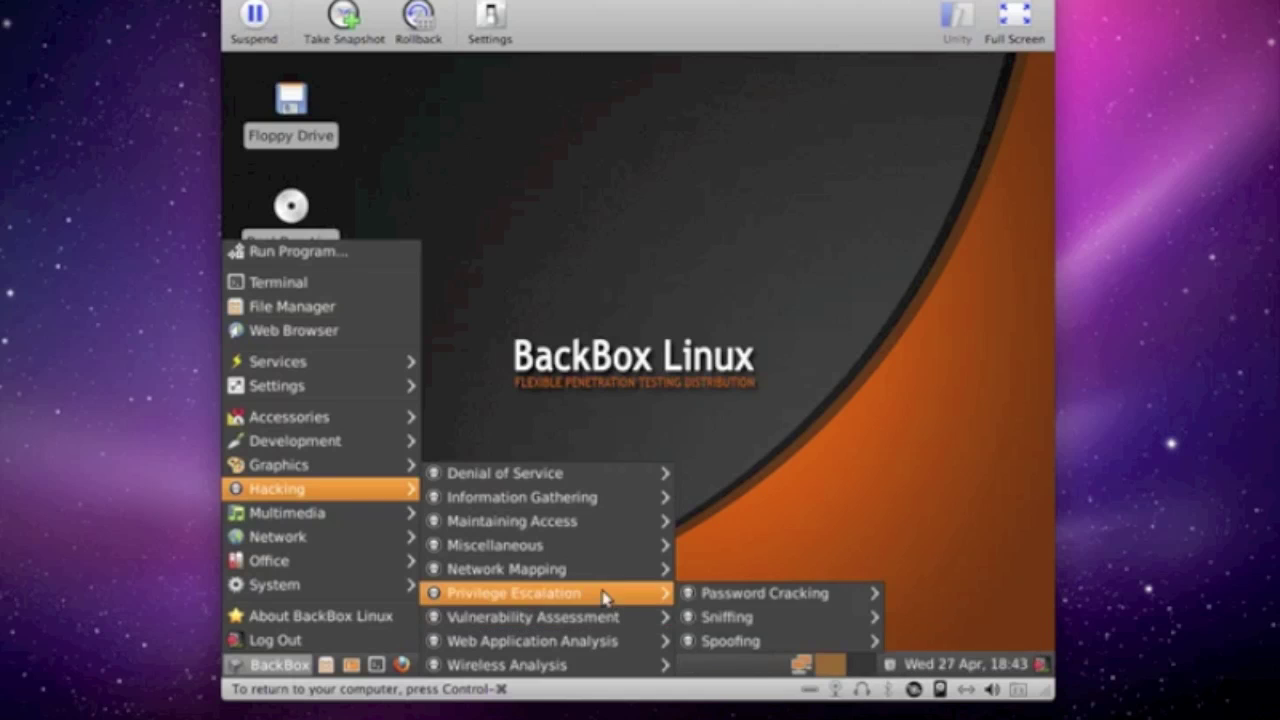
click(607, 263)
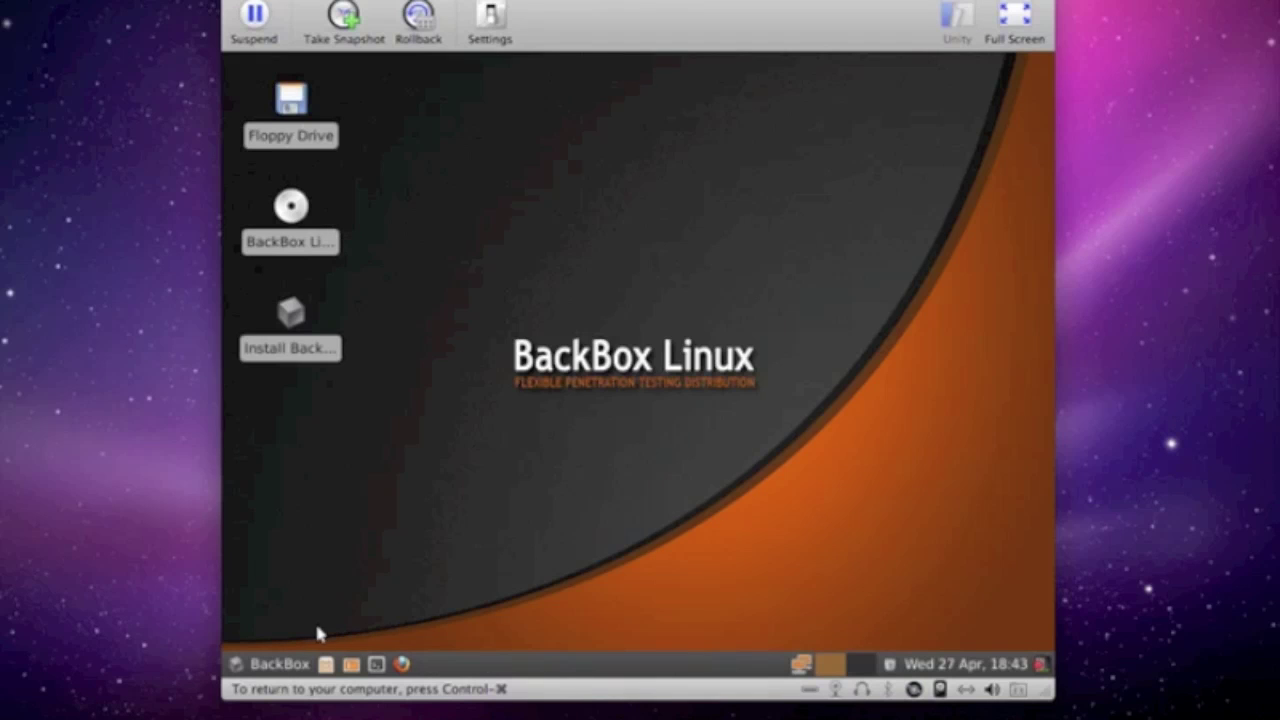
click(277, 662)
- Close, reopen and then dismiss the BackBox application menu
click(277, 665)
click(288, 666)
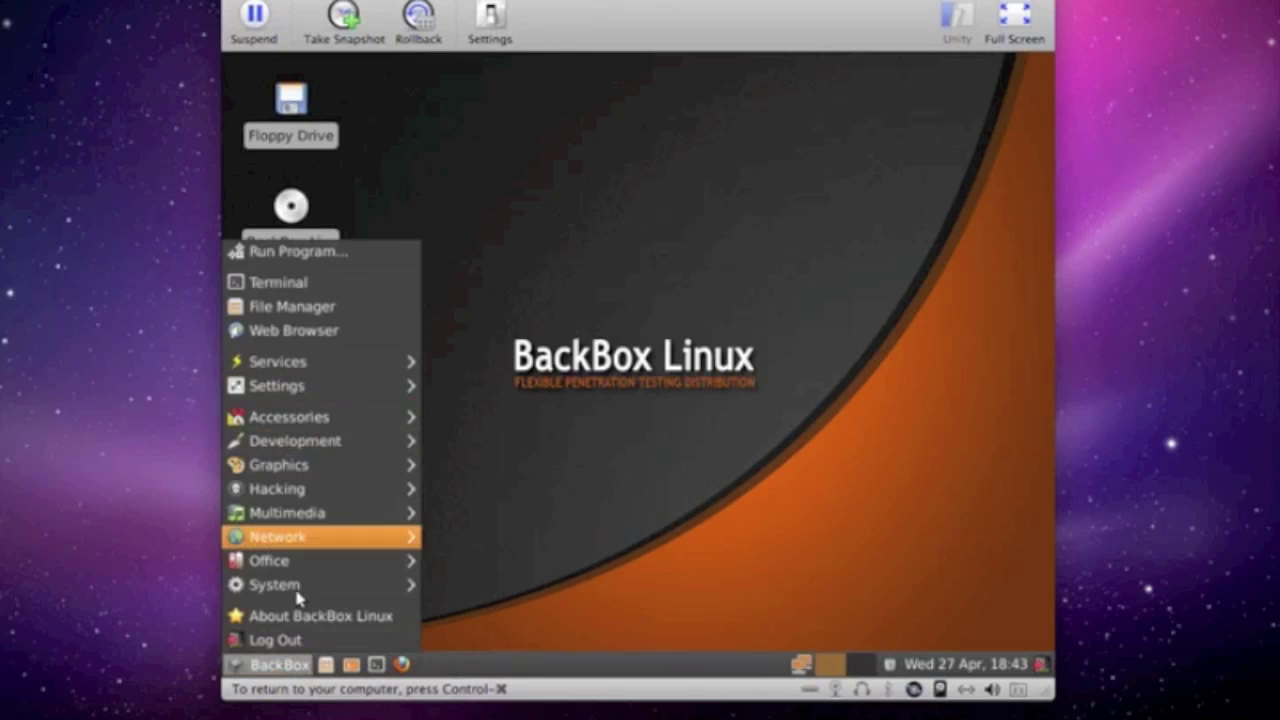
click(572, 356)
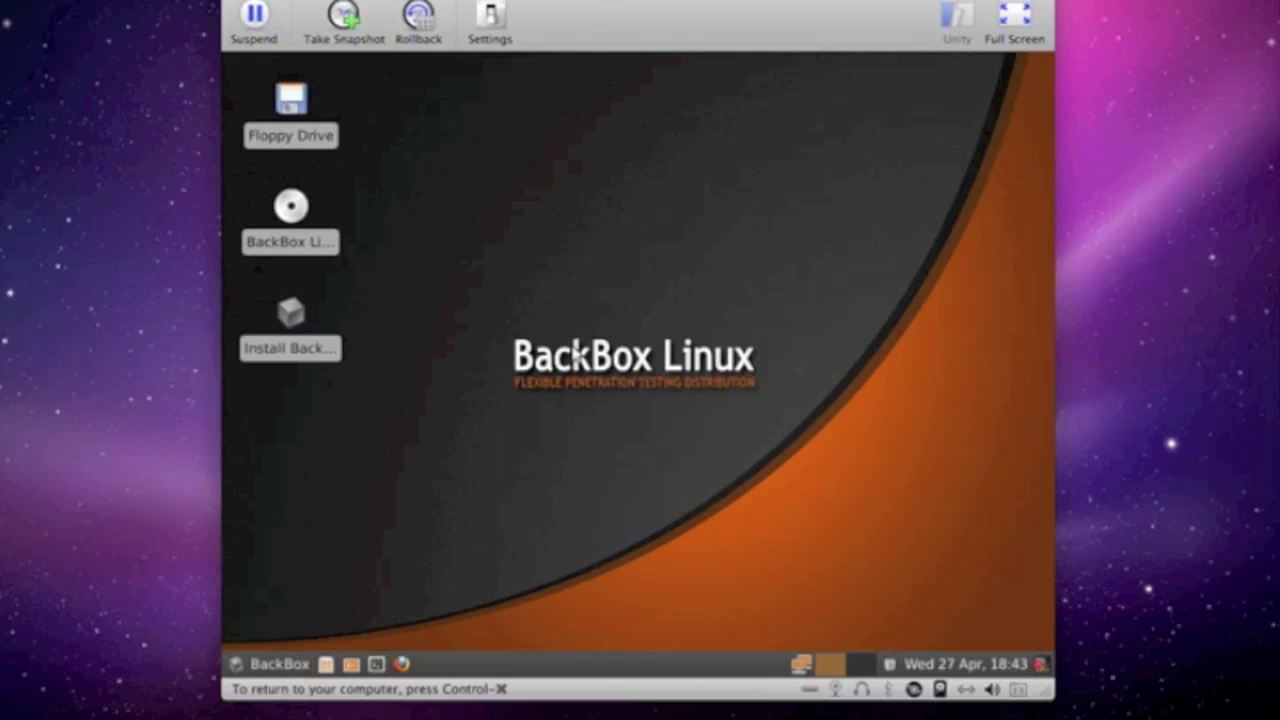
- Open a terminal in the Desktop folder, run ls, close it, and reopen the BackBox menu
right_click(585, 290)
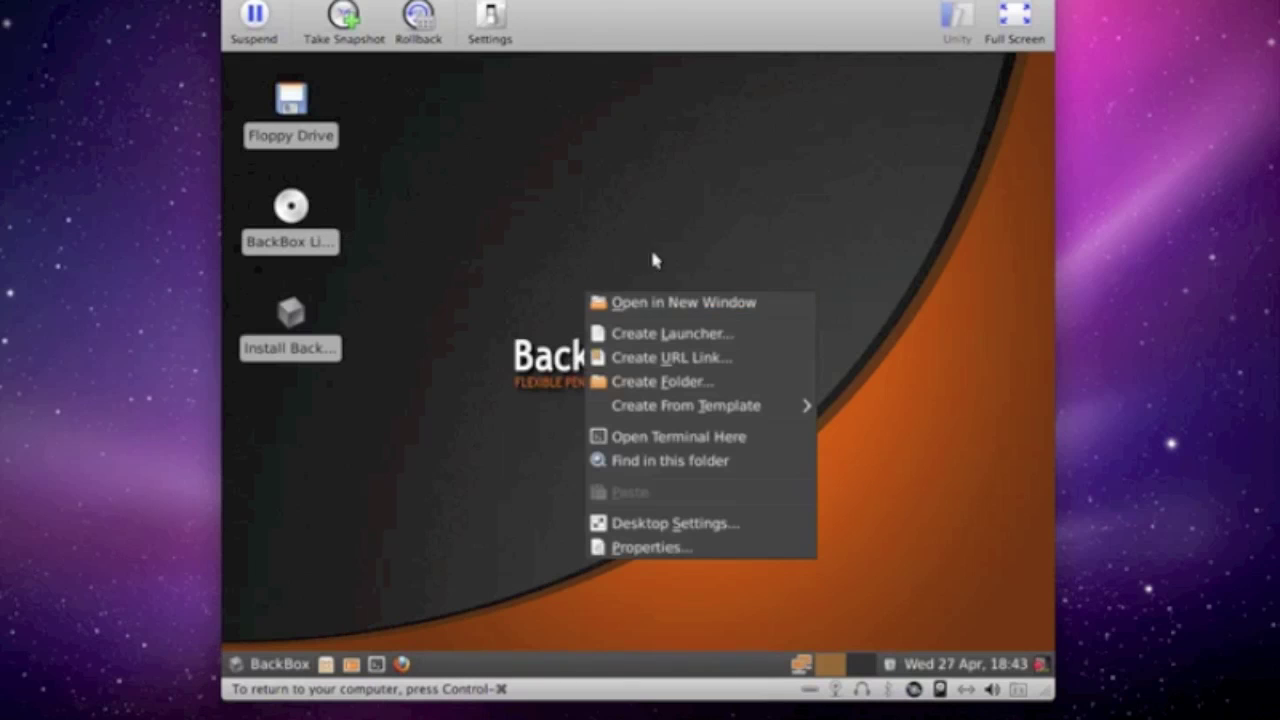
click(684, 441)
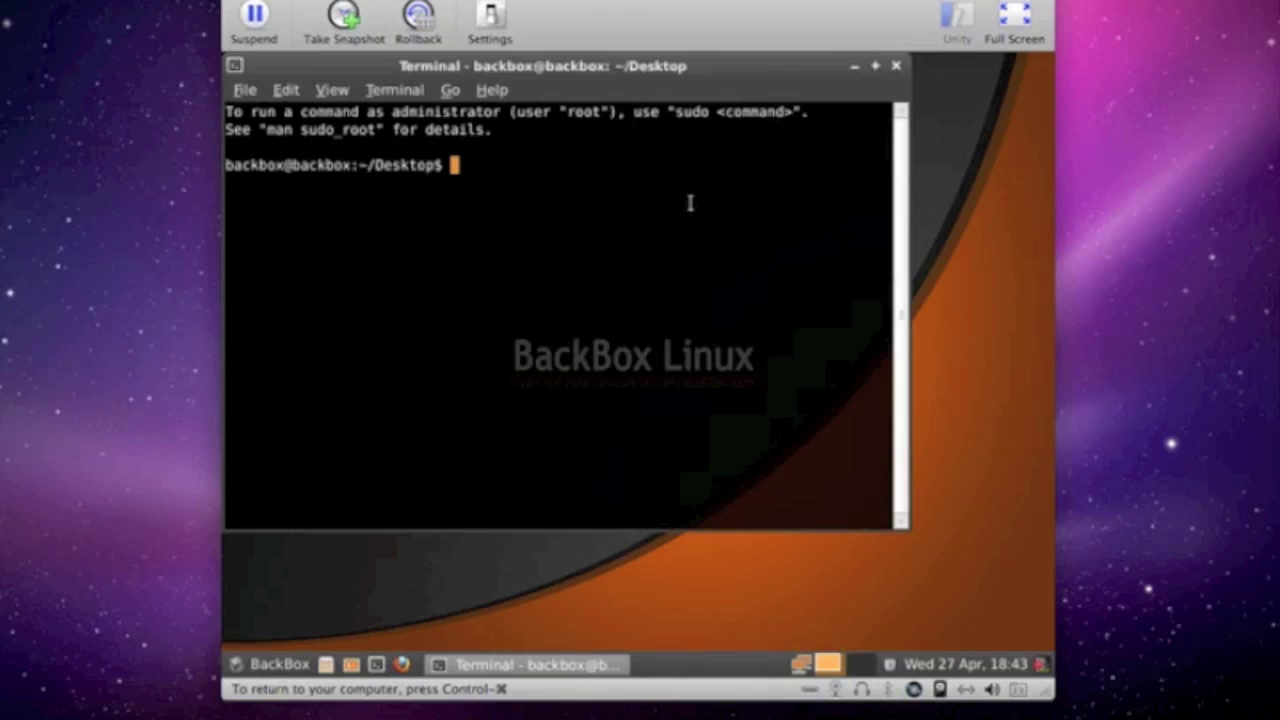
text(ls)
key(Return)
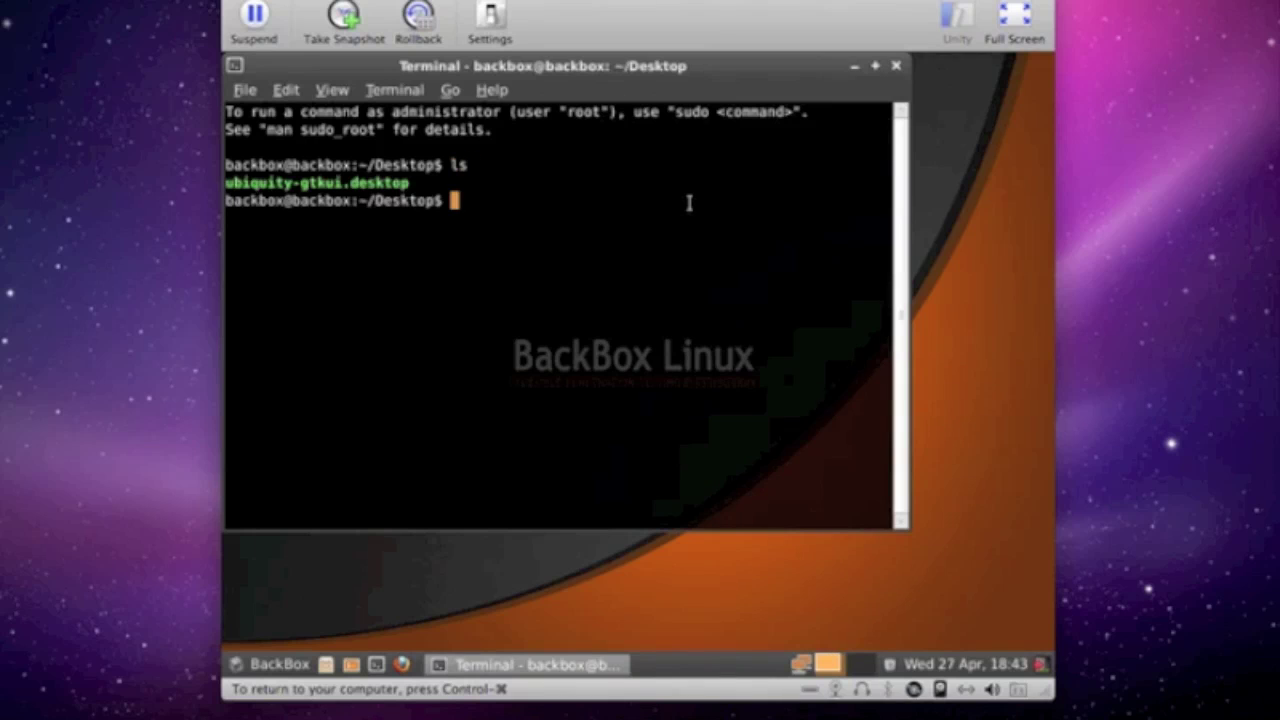
click(897, 66)
click(242, 665)
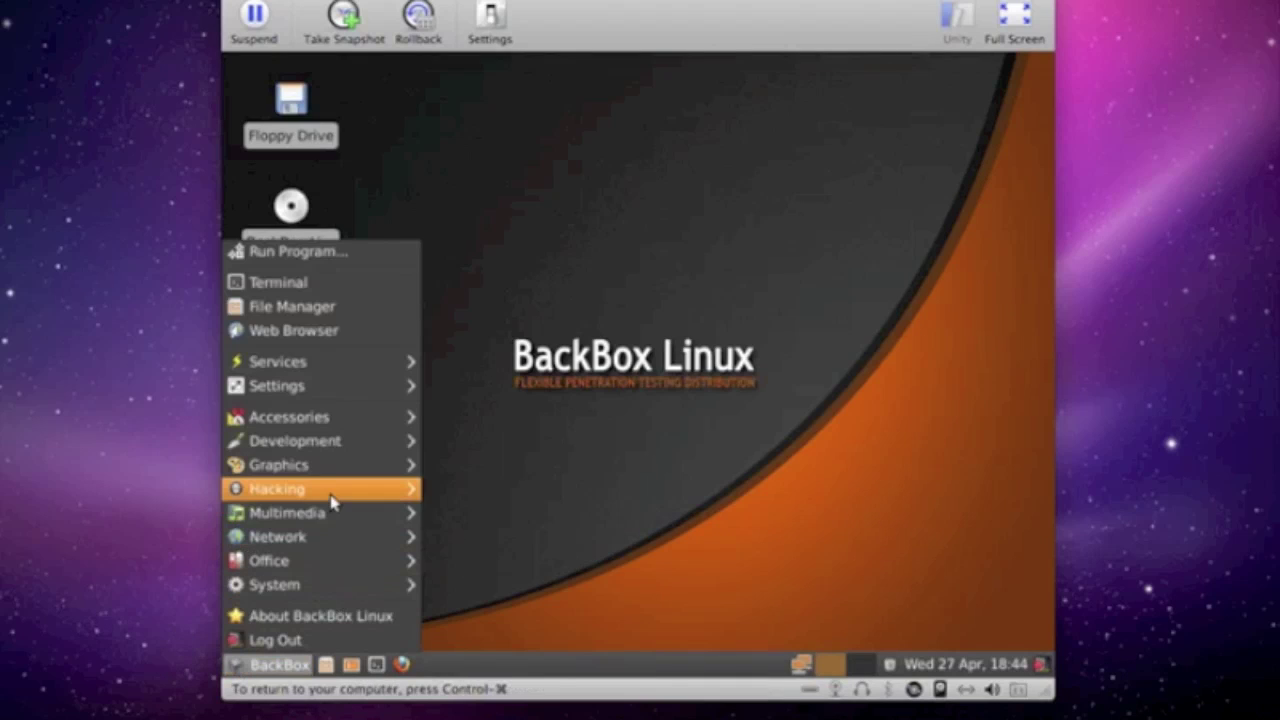
- Dismiss the BackBox menu, leaving the Floppy Drive, BackBox disc and Install icons visible
click(628, 320)
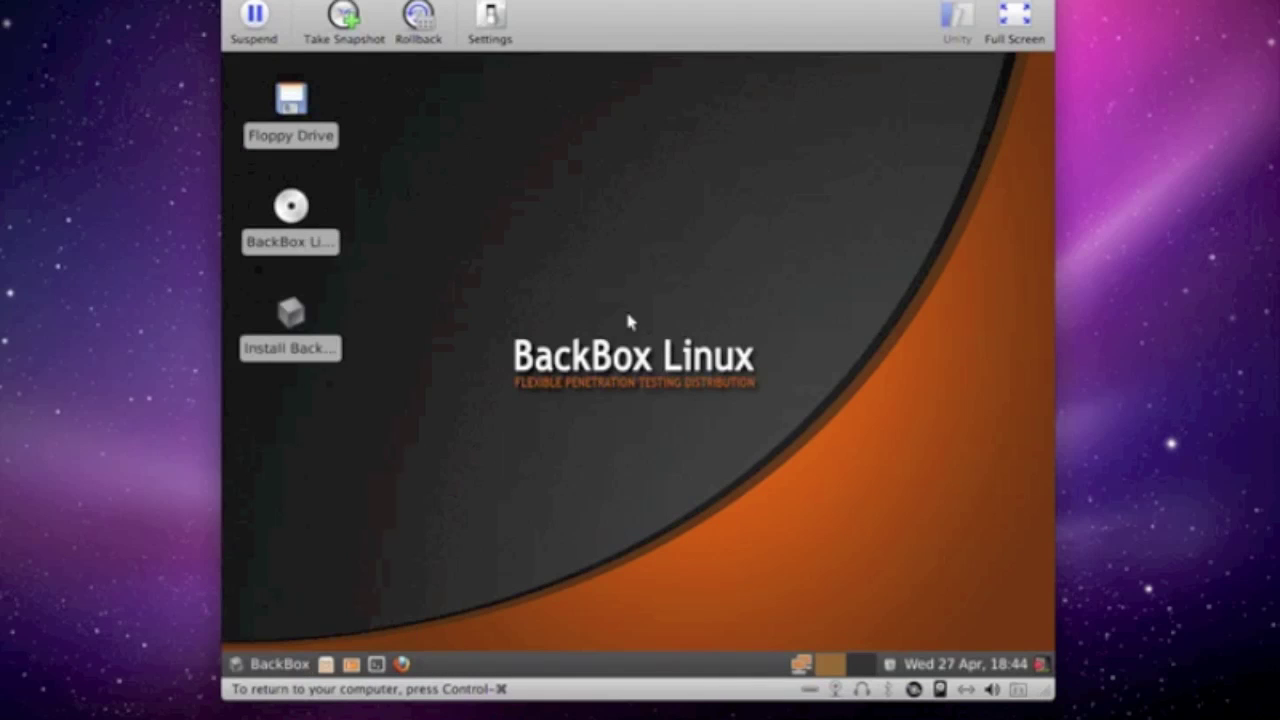